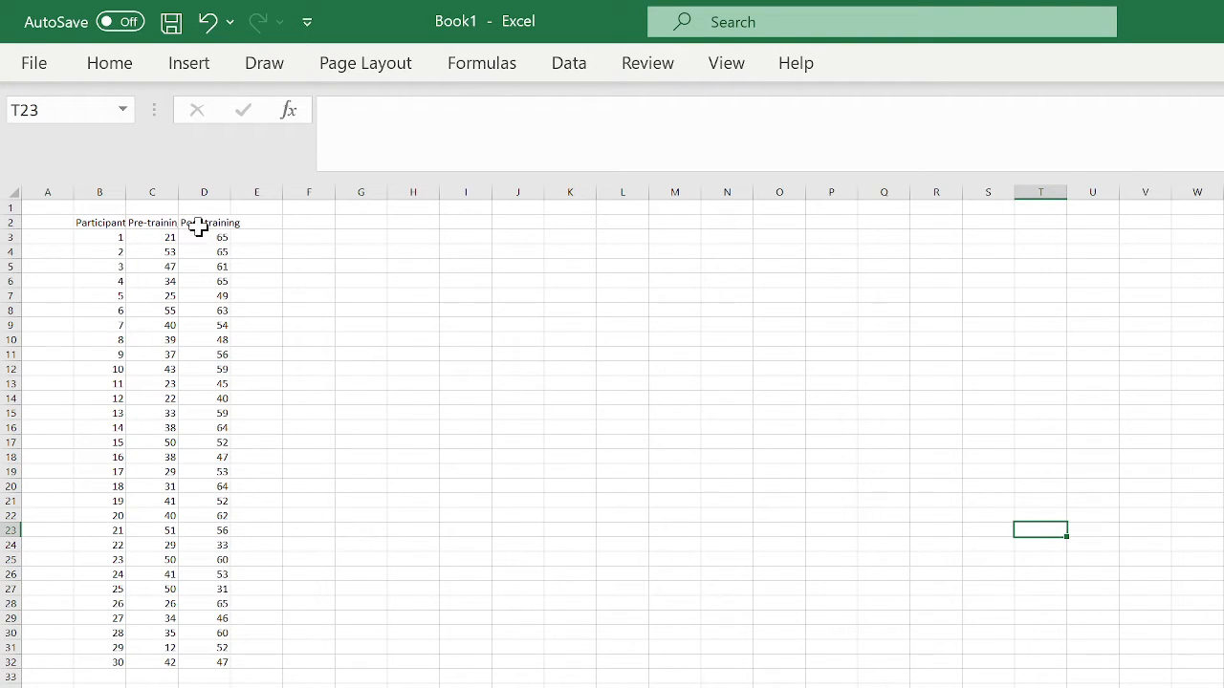
- Copy the Pre-training and Post-training headers from C2:D2 into F2:G2 as values
left_click(165, 222)
left_click_drag(170, 226, 206, 230)
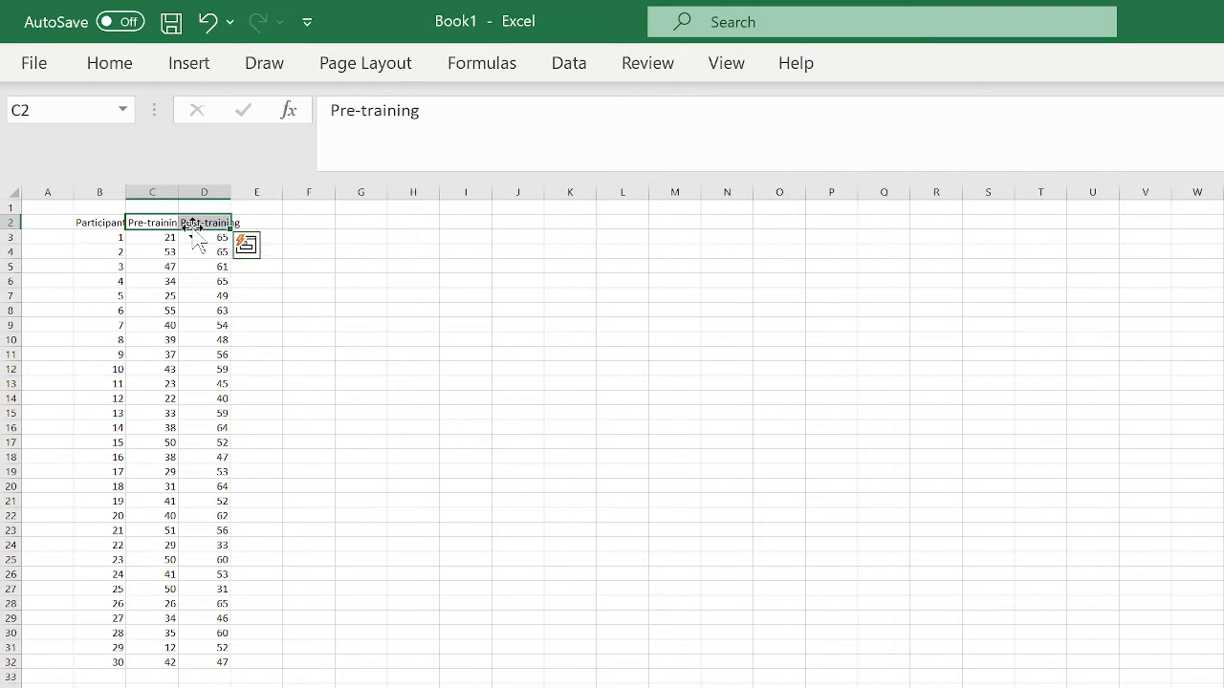
right_click(210, 239)
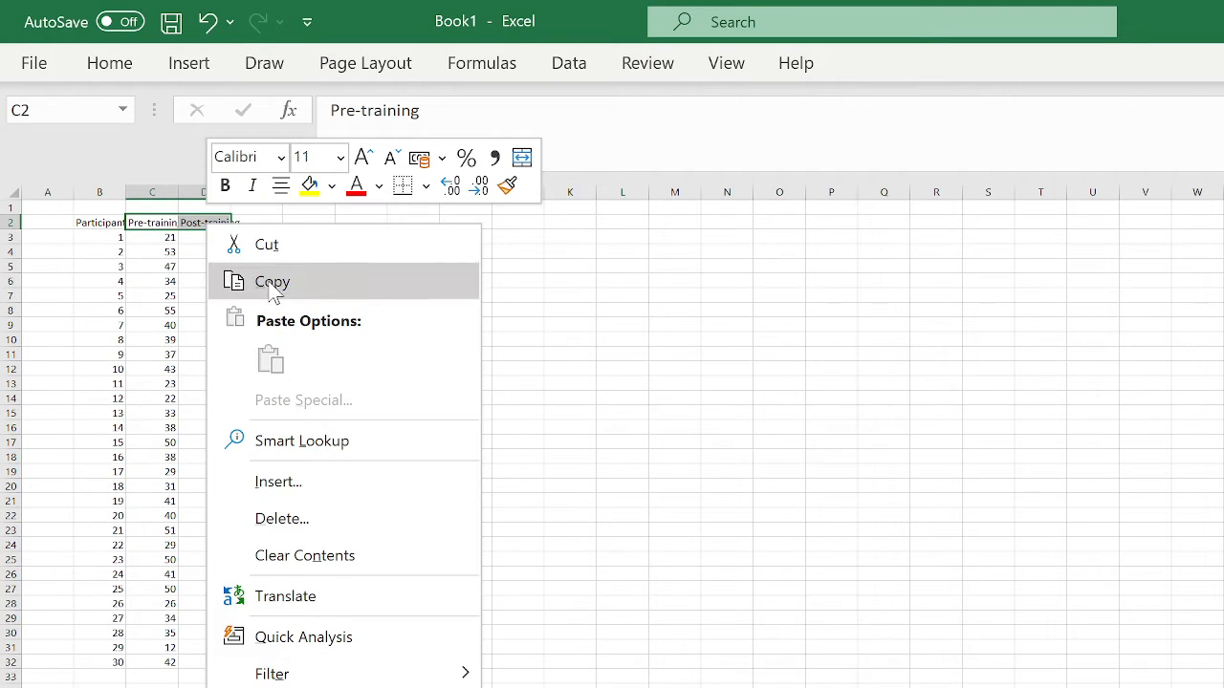
left_click(244, 281)
left_click_drag(311, 225, 344, 223)
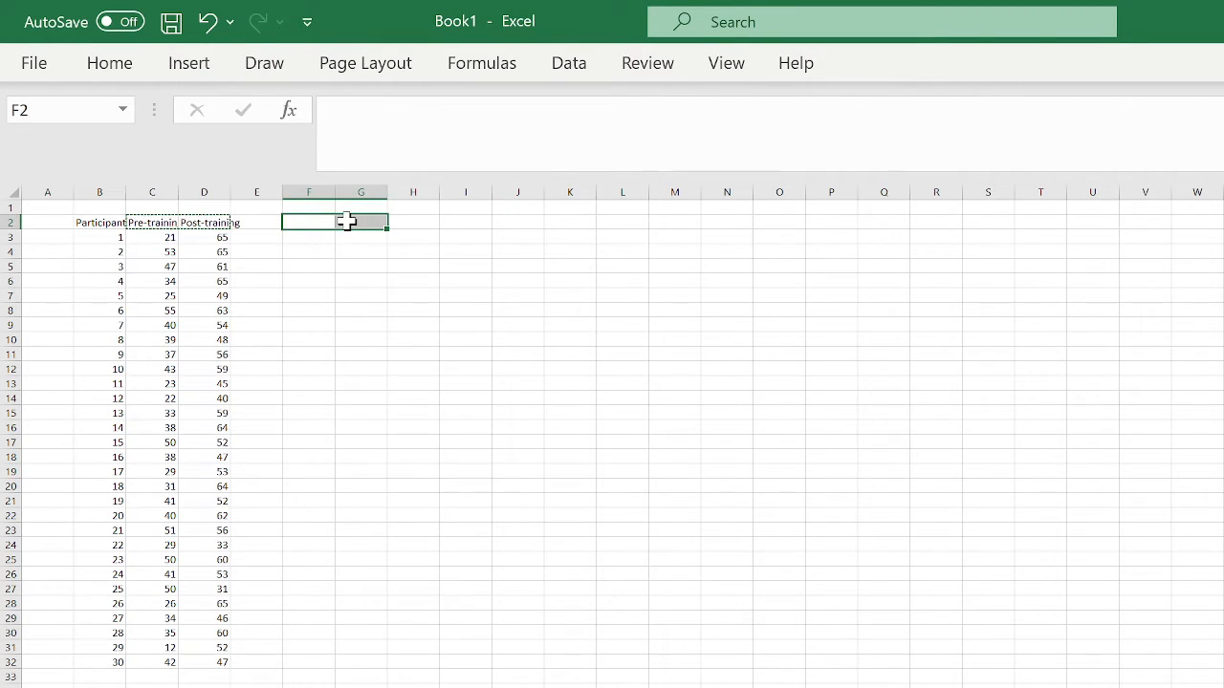
right_click(344, 223)
left_click(449, 357)
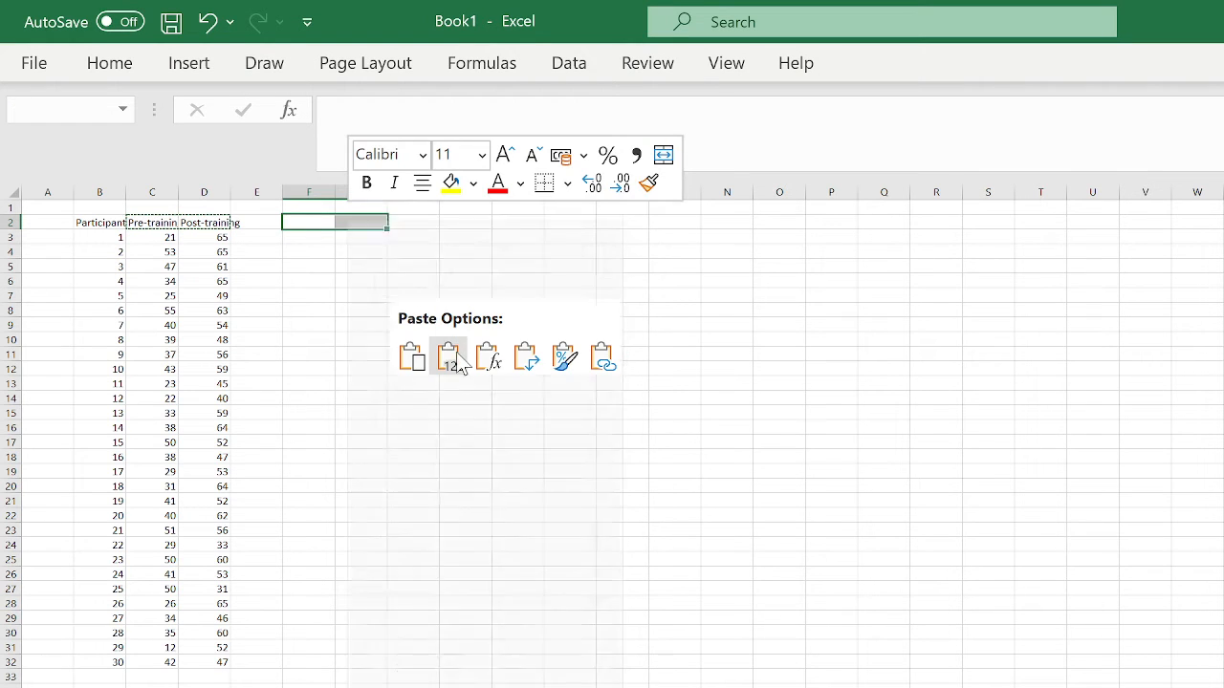
left_click(321, 241)
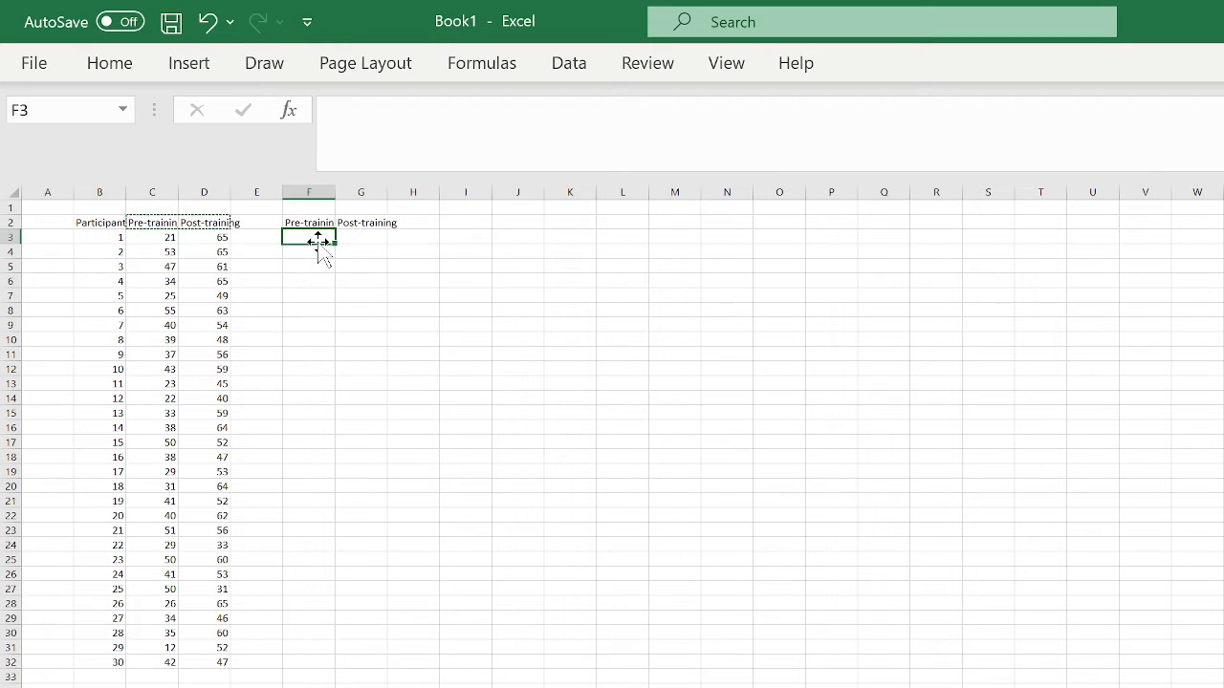
- Enter =AVERAGE(C3:C32) in F3 and =AVERAGE(D3:D32) in G3
type("=")
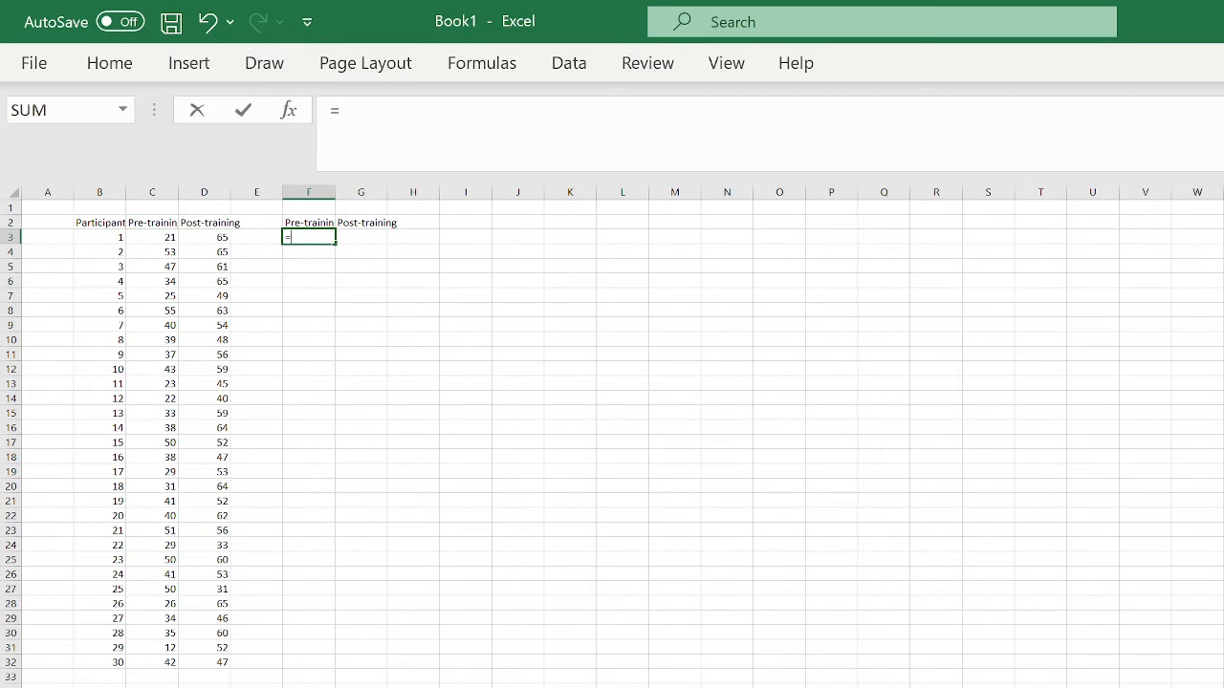
type("av")
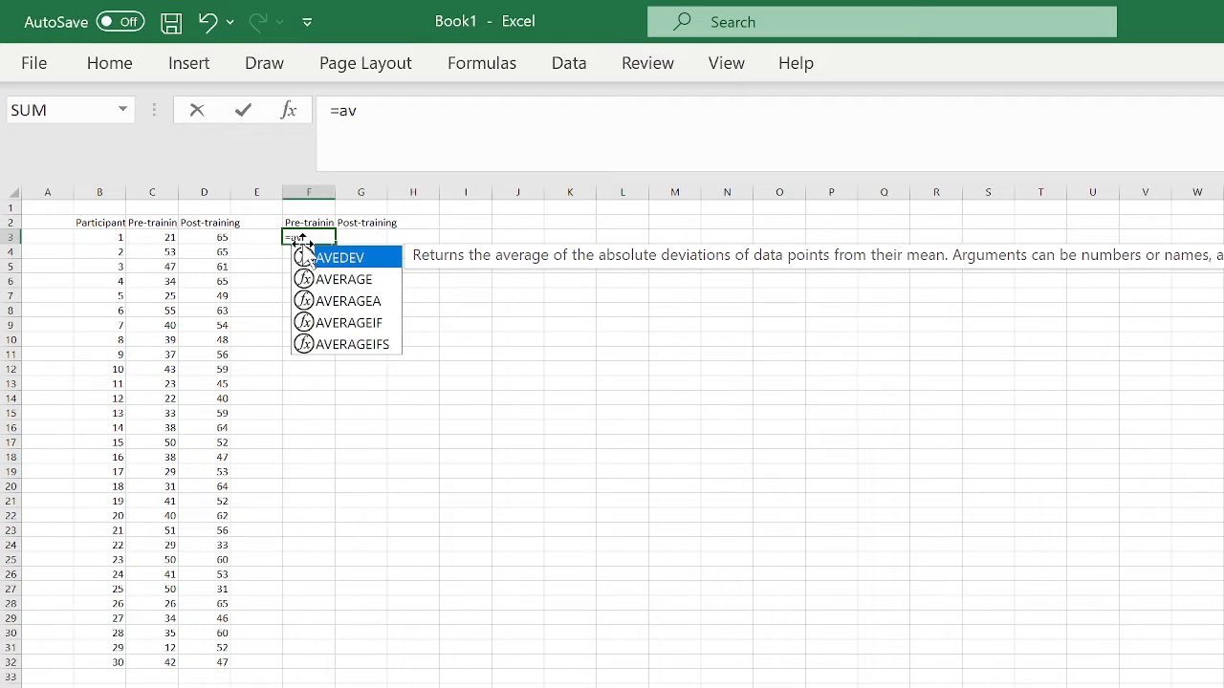
double_click(354, 282)
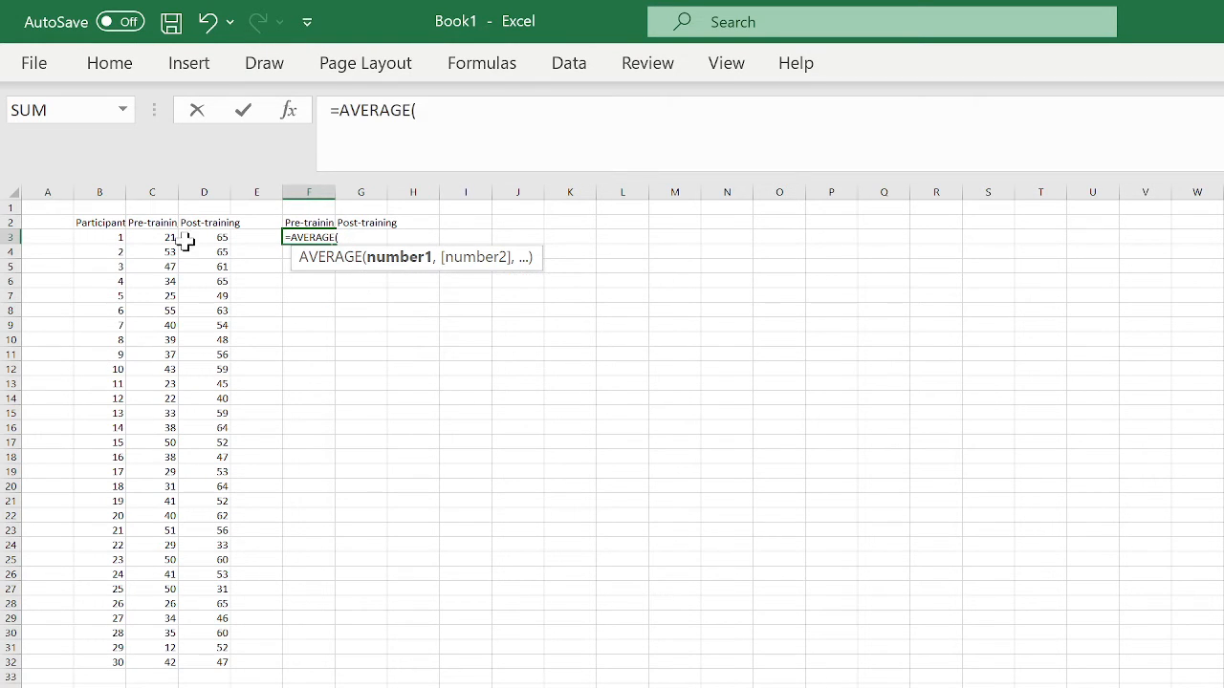
left_click_drag(165, 232, 164, 665)
key("Return")
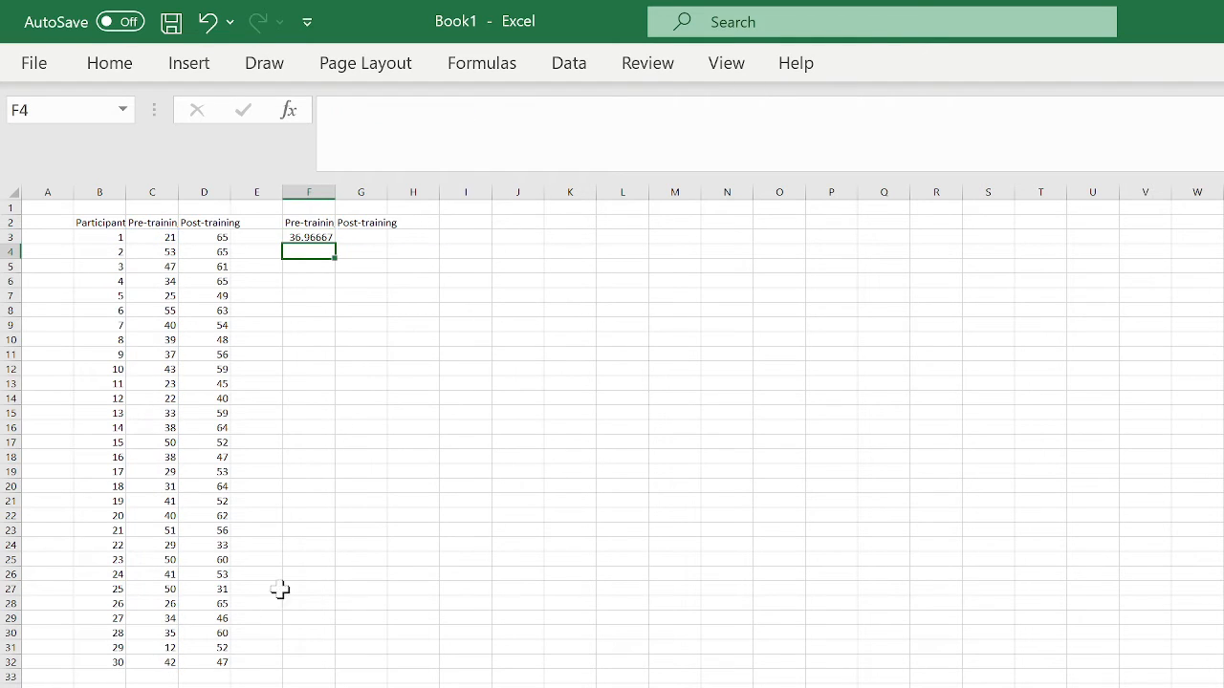
left_click(367, 237)
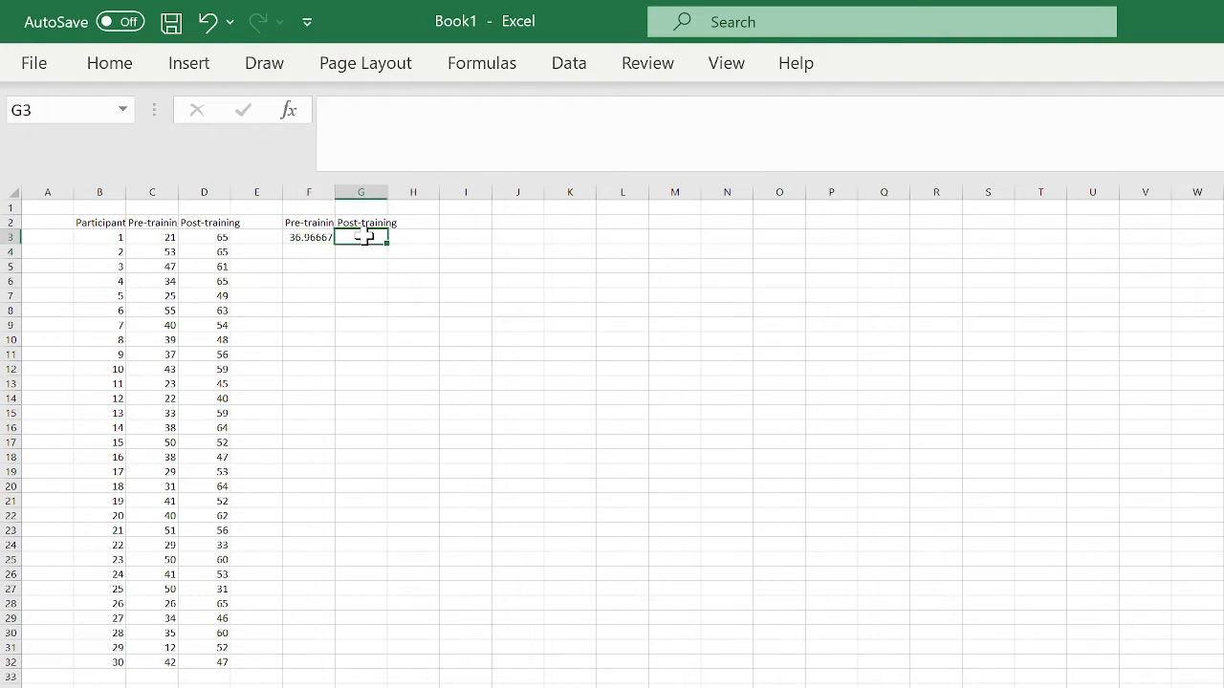
type("=av")
double_click(392, 279)
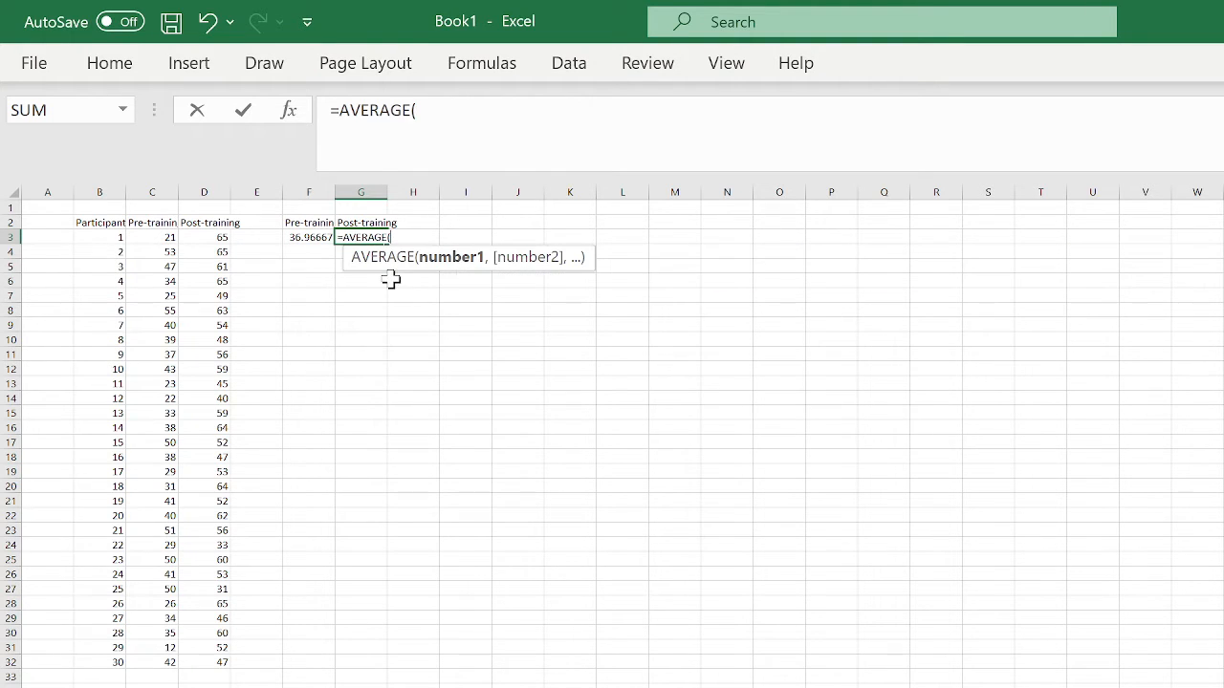
left_click_drag(212, 237, 220, 660)
type(")")
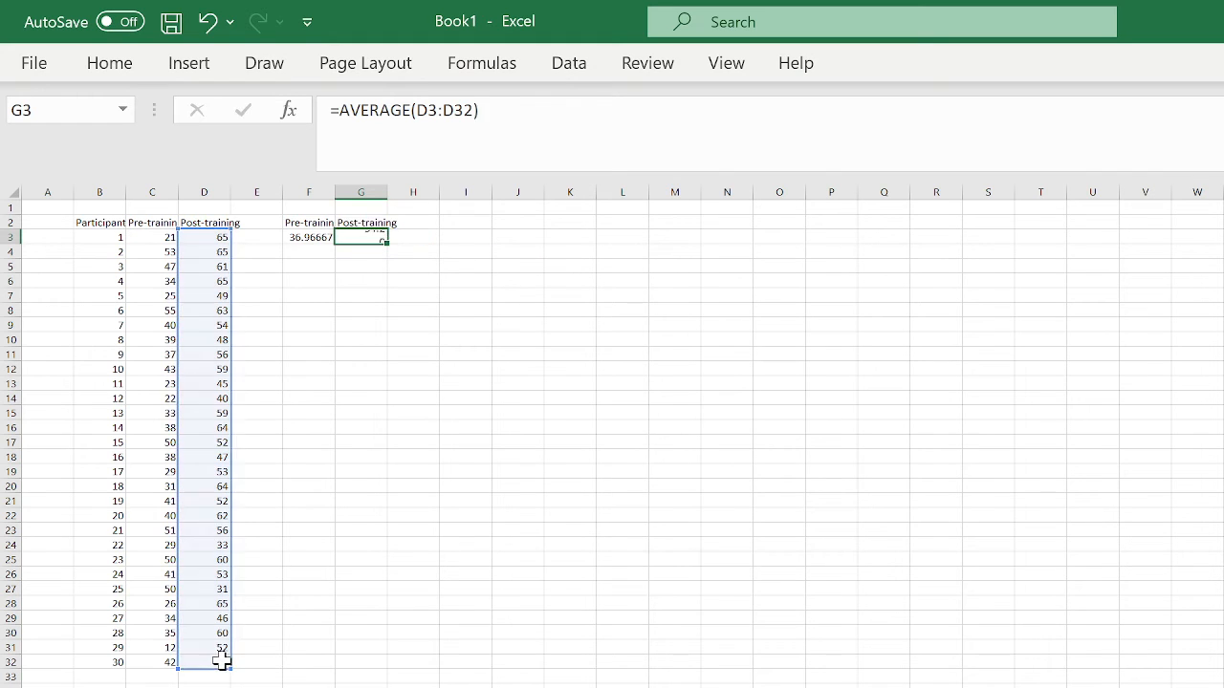
key("Return")
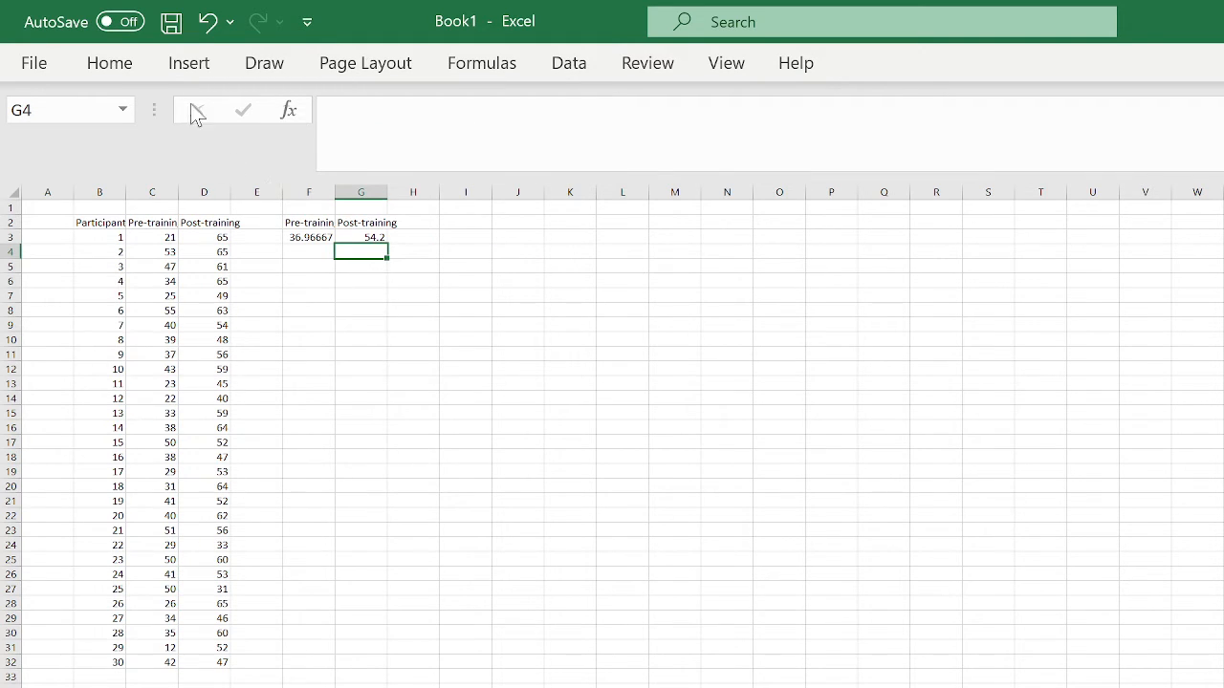
- Insert a 2-D clustered column chart from the headers and means in F2:G3
left_click(187, 69)
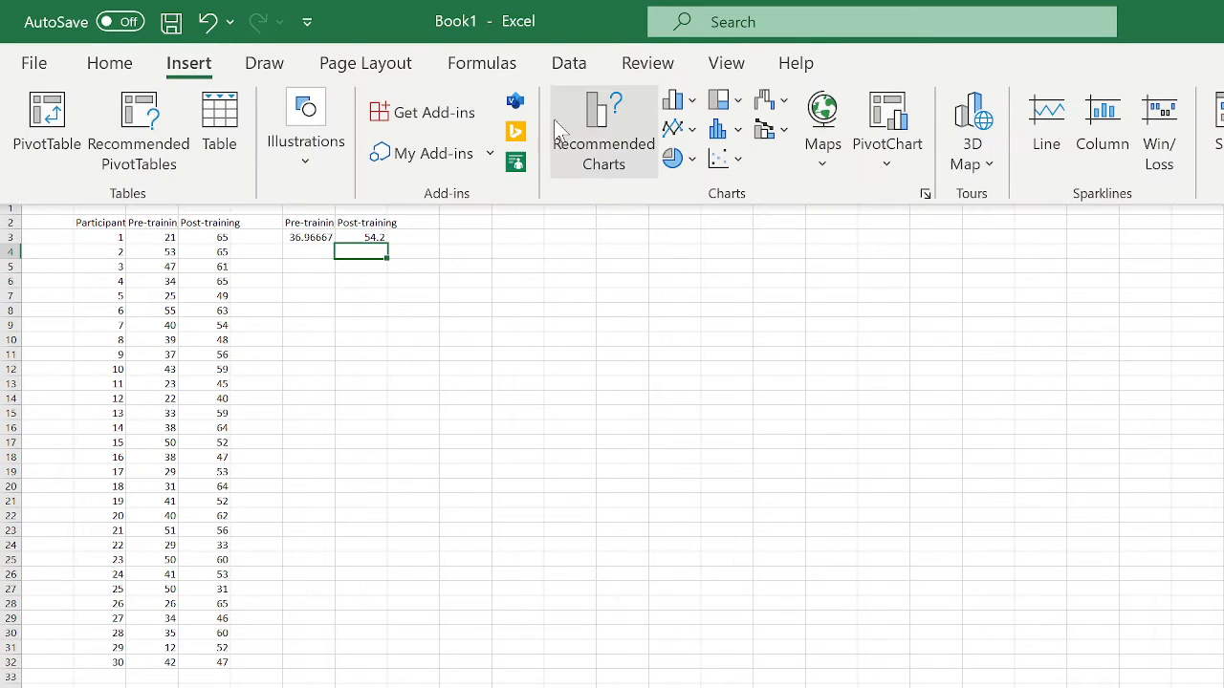
left_click(692, 107)
left_click(692, 107)
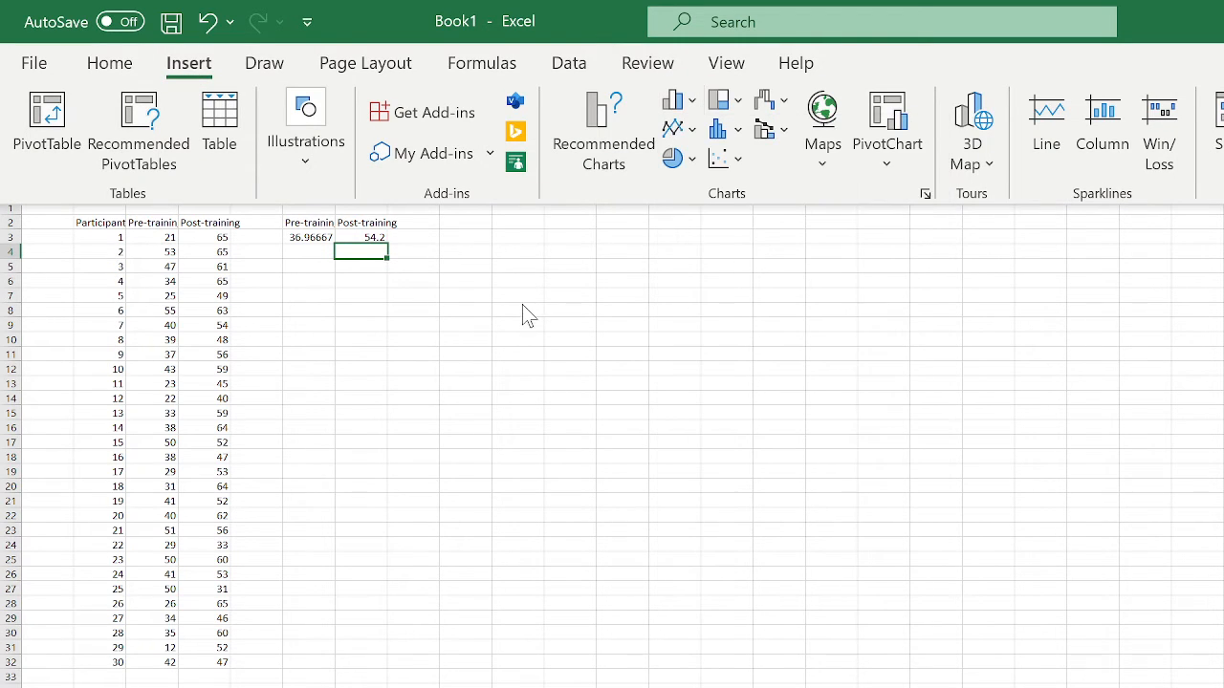
left_click(302, 229)
left_click_drag(300, 222, 356, 239)
left_click(198, 70)
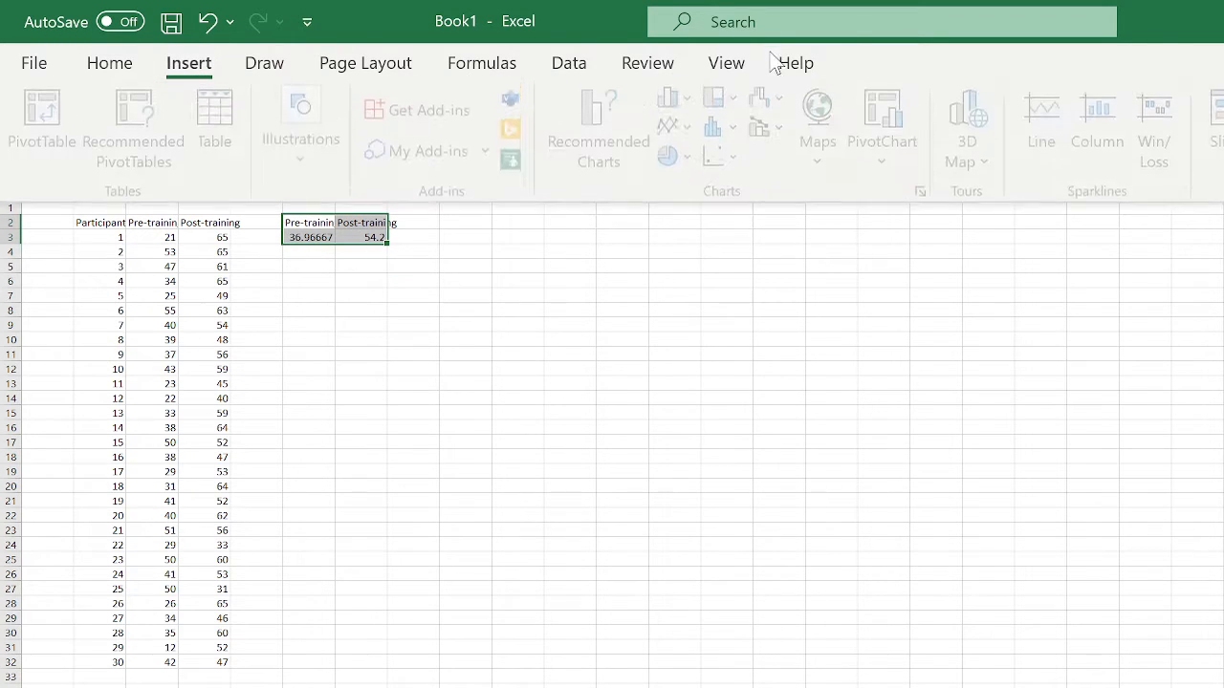
left_click(694, 103)
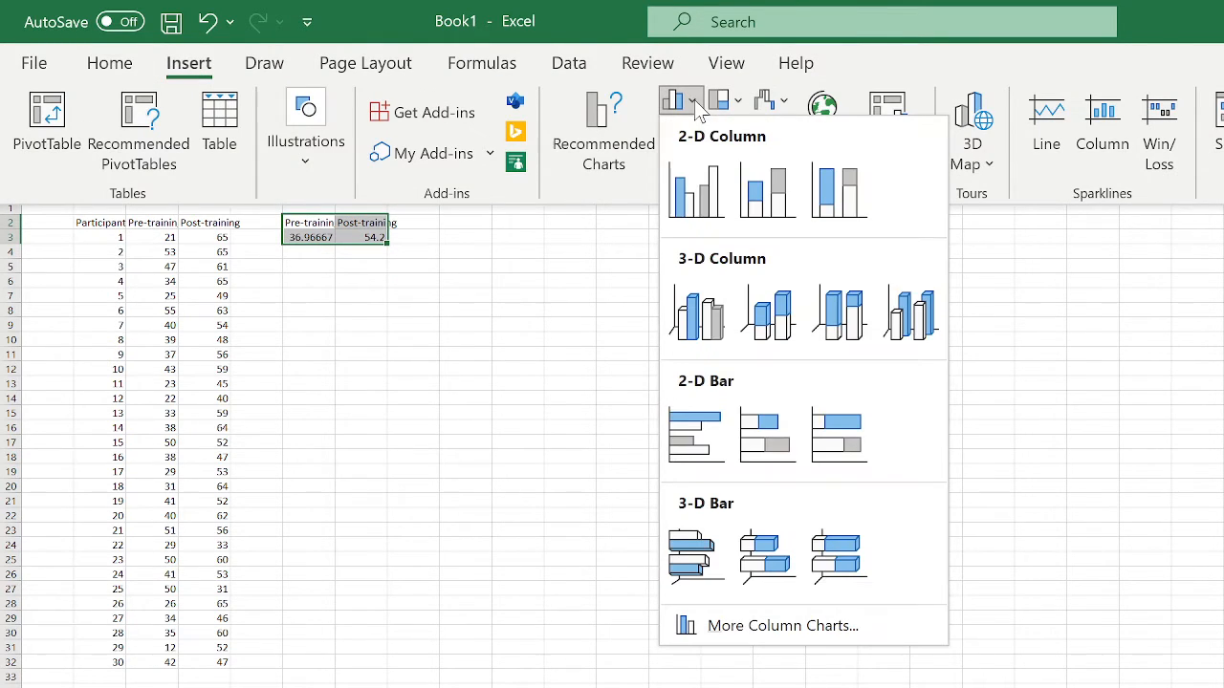
left_click(696, 187)
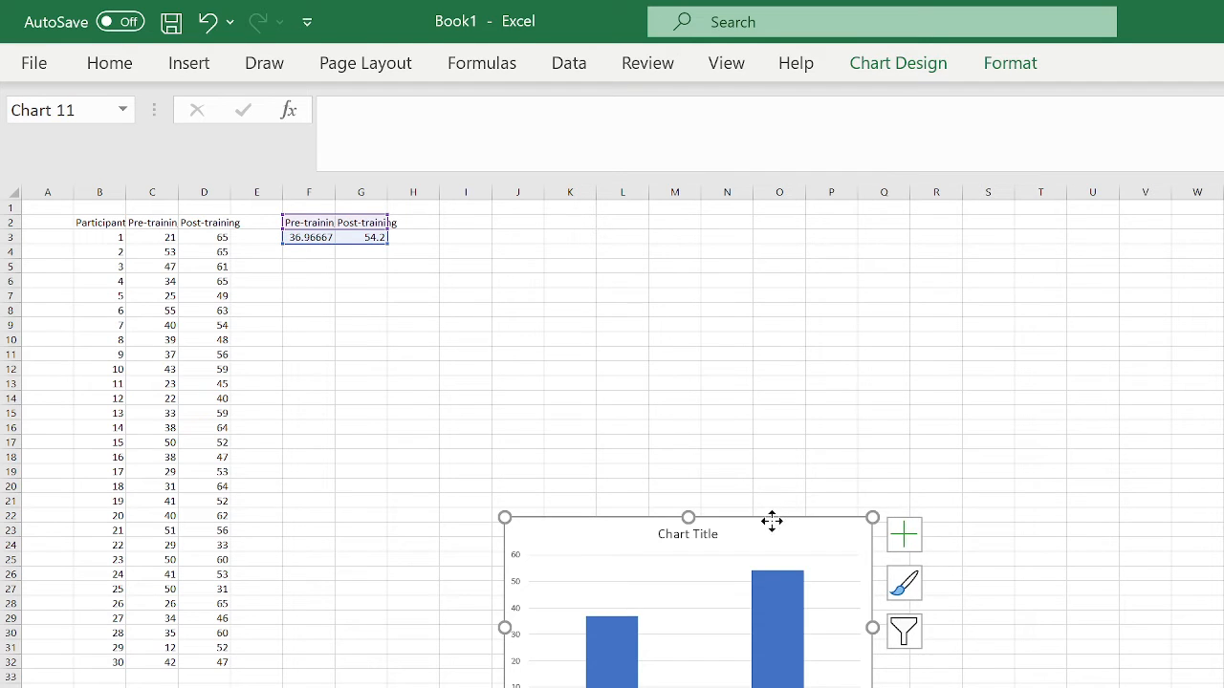
- Move the chart up beside the summary cells and title it 'Self-efficacy'
left_click_drag(773, 519, 813, 221)
left_click(707, 241)
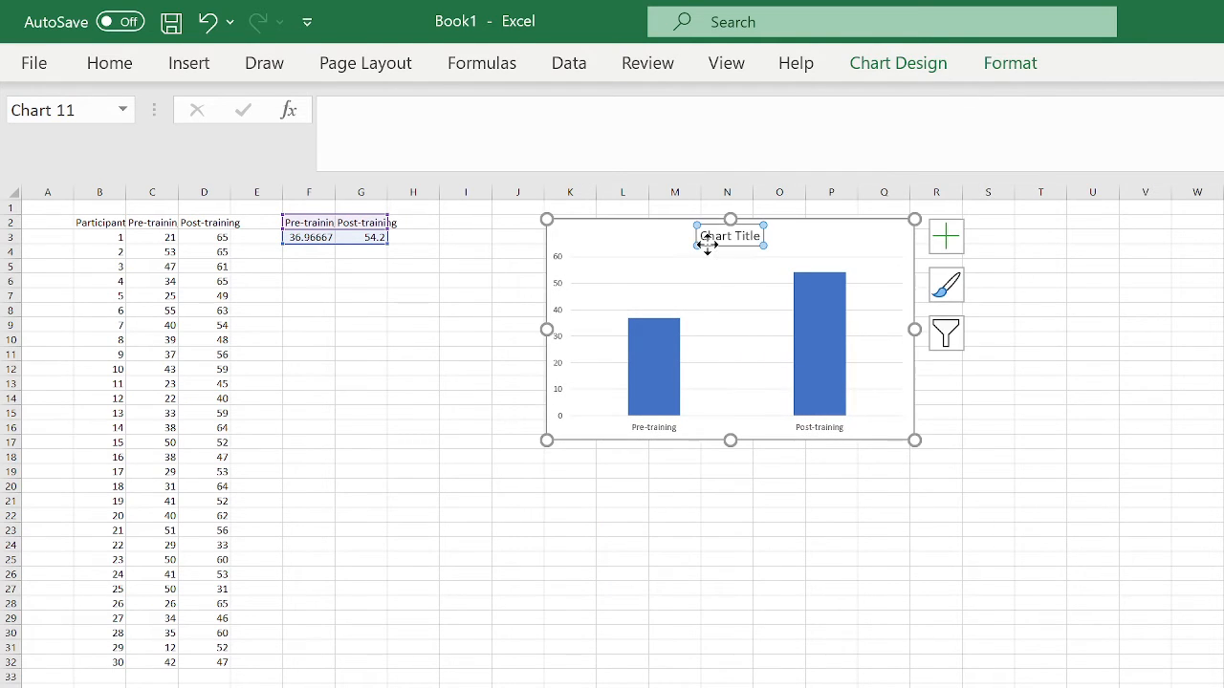
left_click_drag(702, 237, 771, 238)
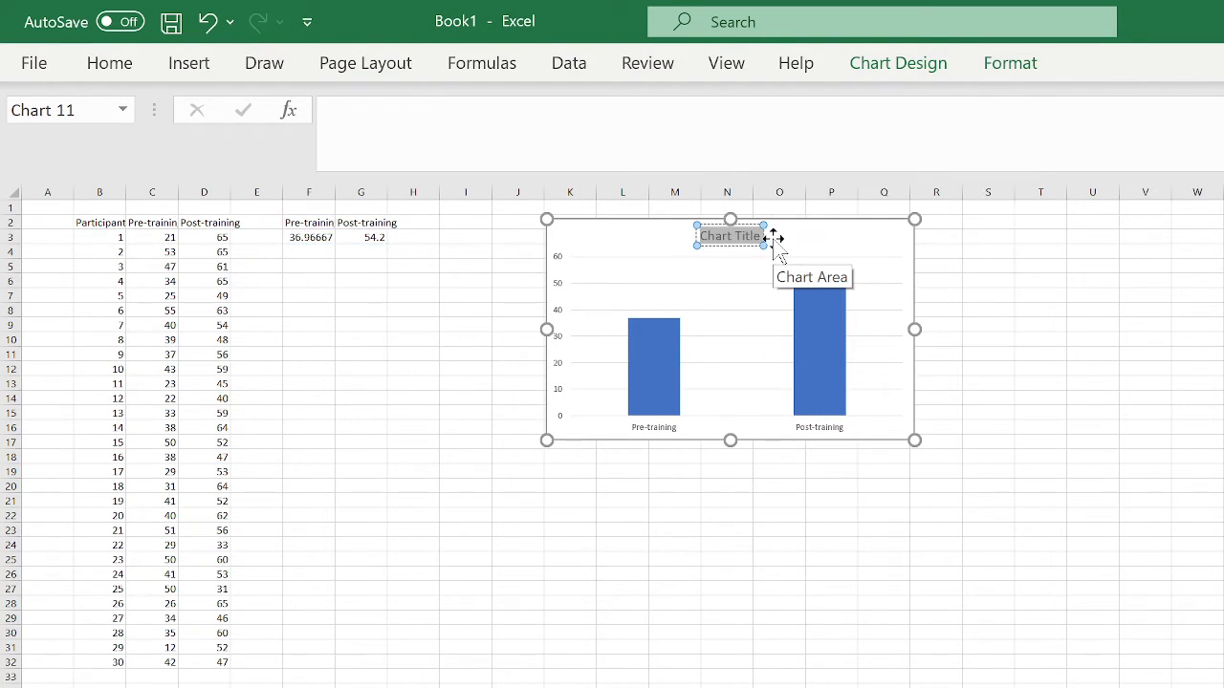
type("Self-effi")
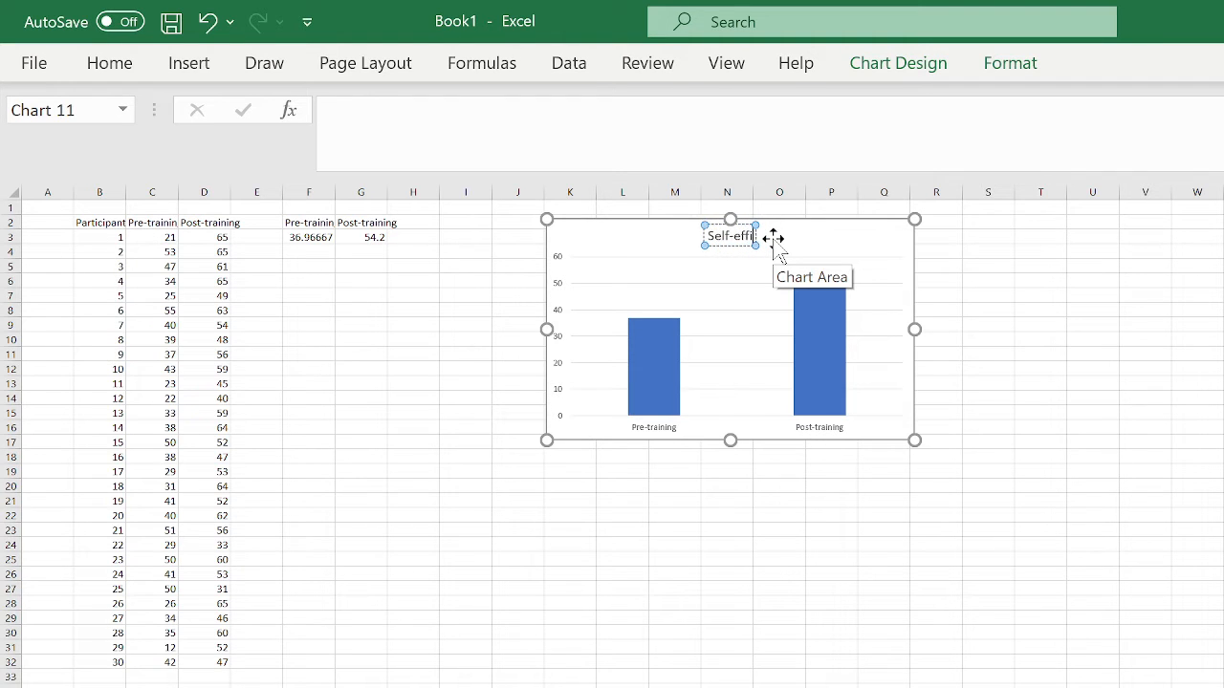
type("cacy")
left_click(901, 246)
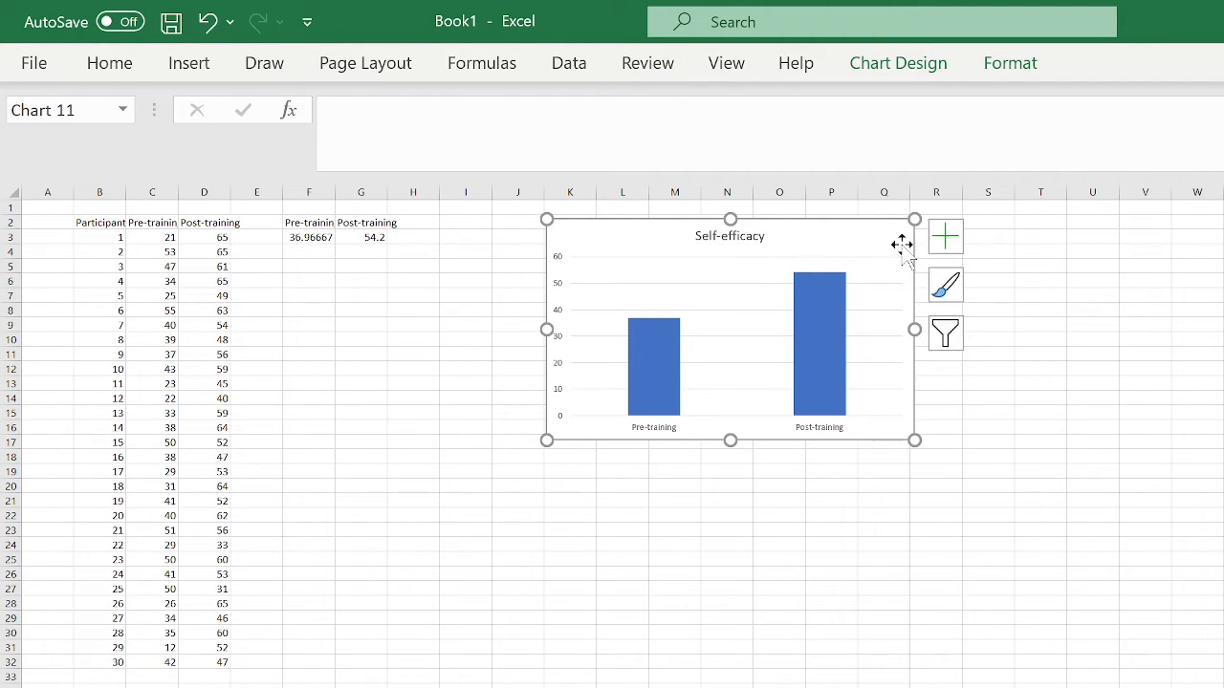
- Add axis titles and label the vertical axis 'Mean score'
left_click(958, 235)
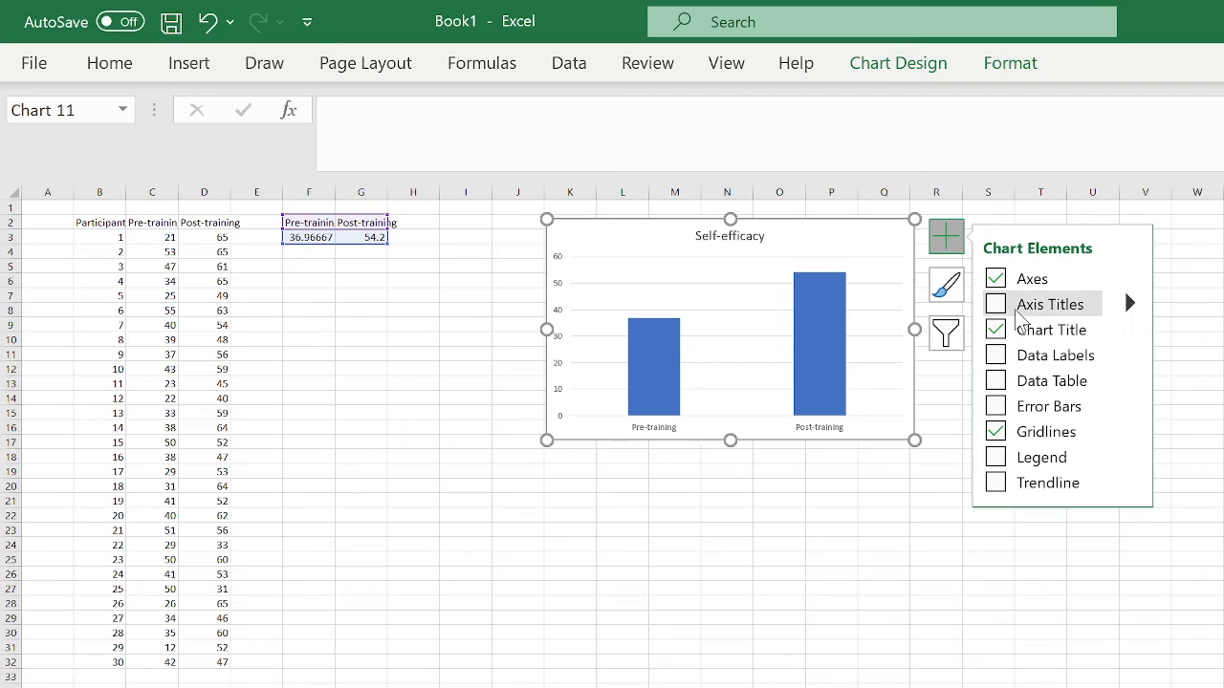
left_click(1017, 309)
left_click(566, 324)
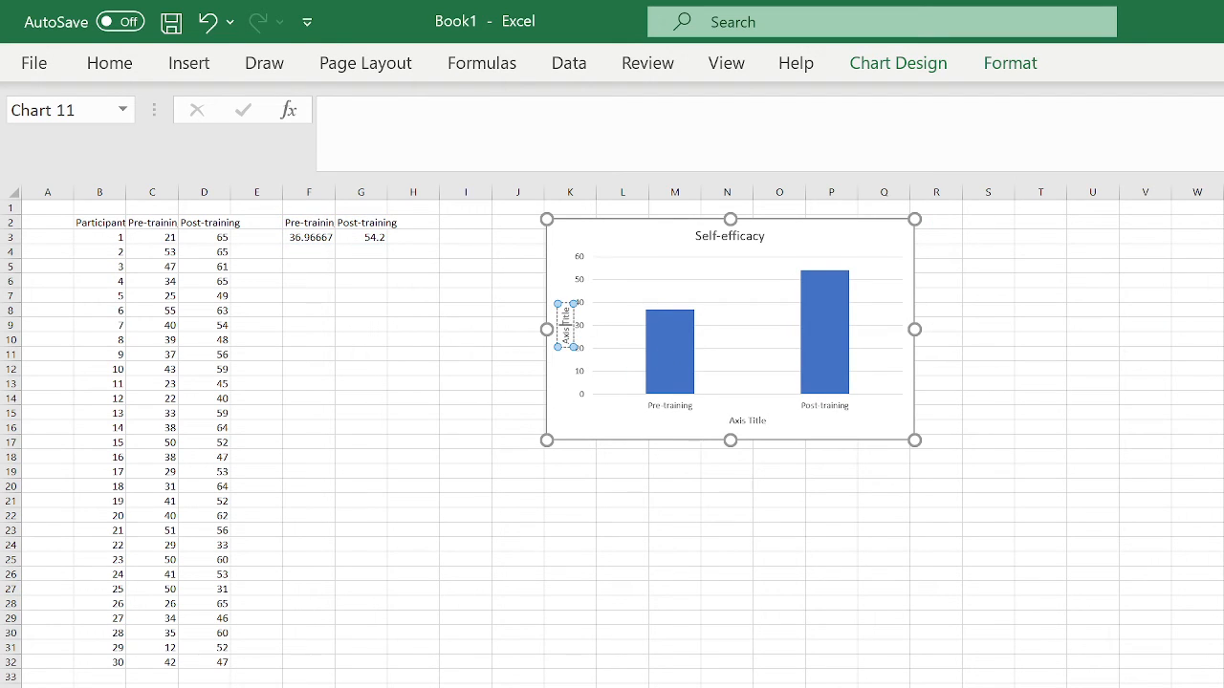
triple_click(566, 325)
type("Mean")
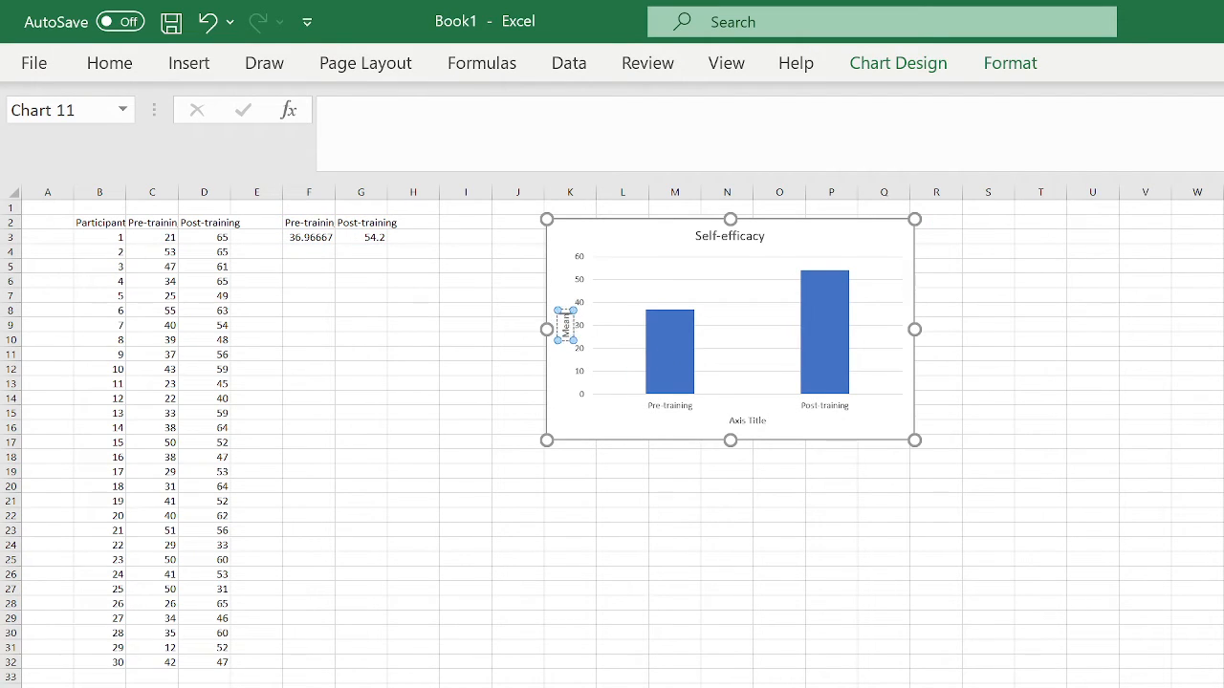
type(" score")
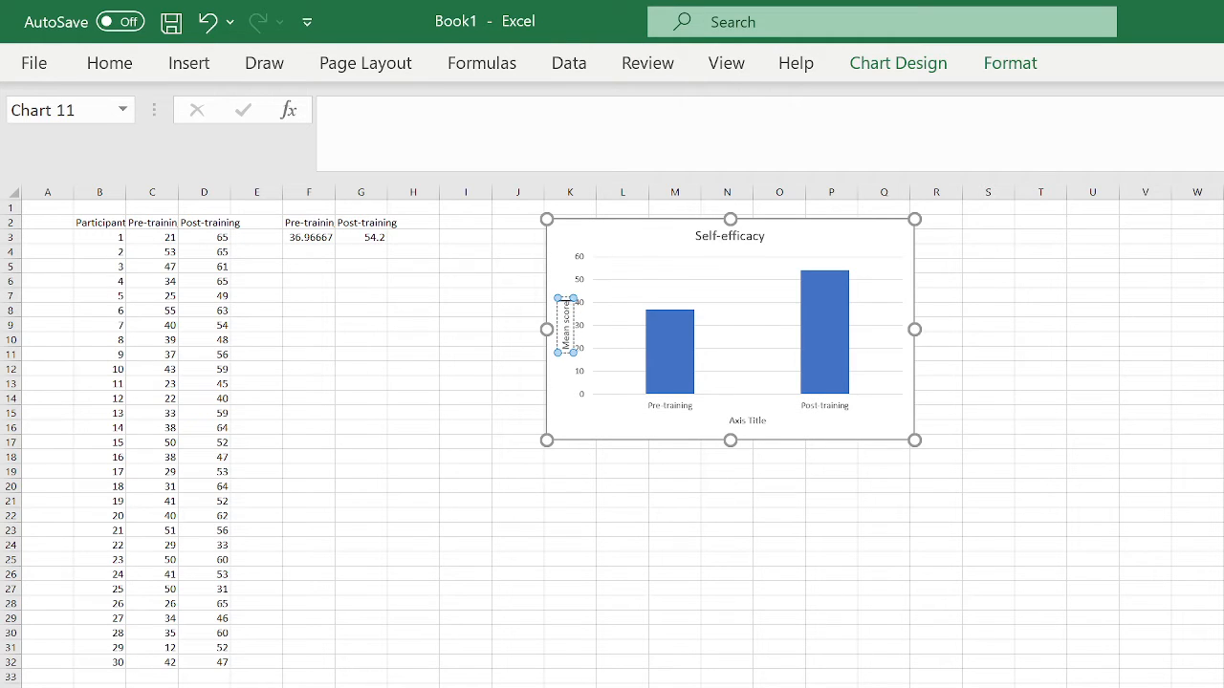
left_click(748, 421)
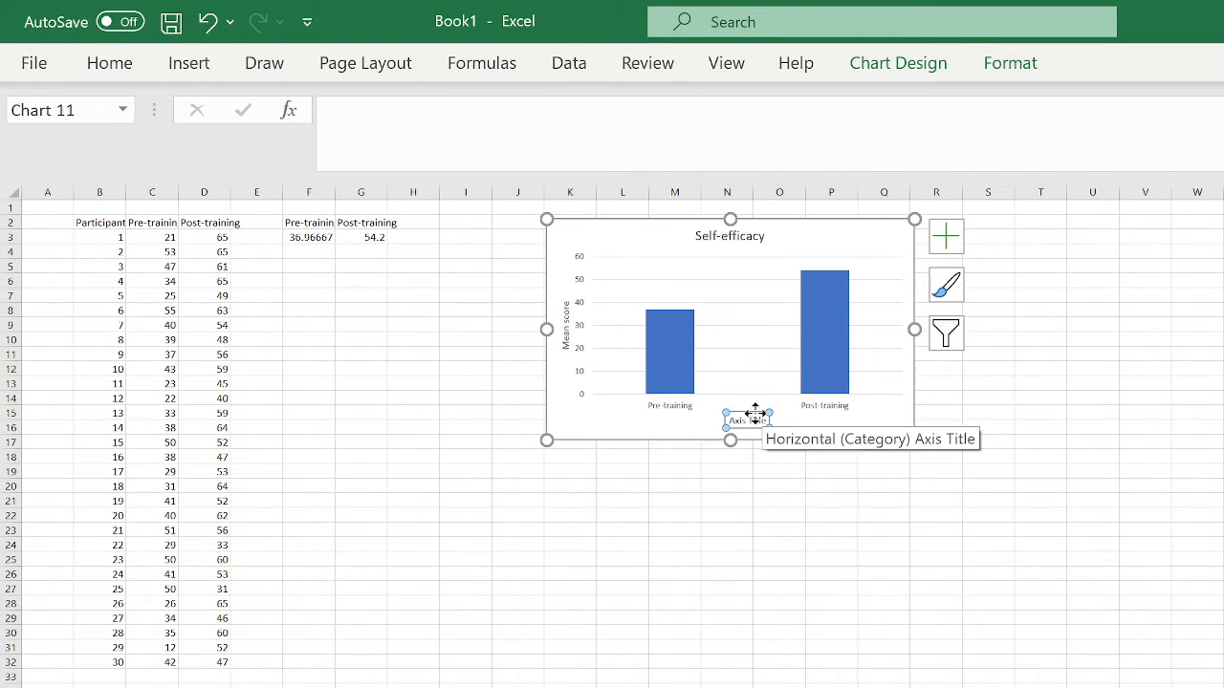
- Delete the selected horizontal axis title, then nudge the chart a little right and down
key("Delete")
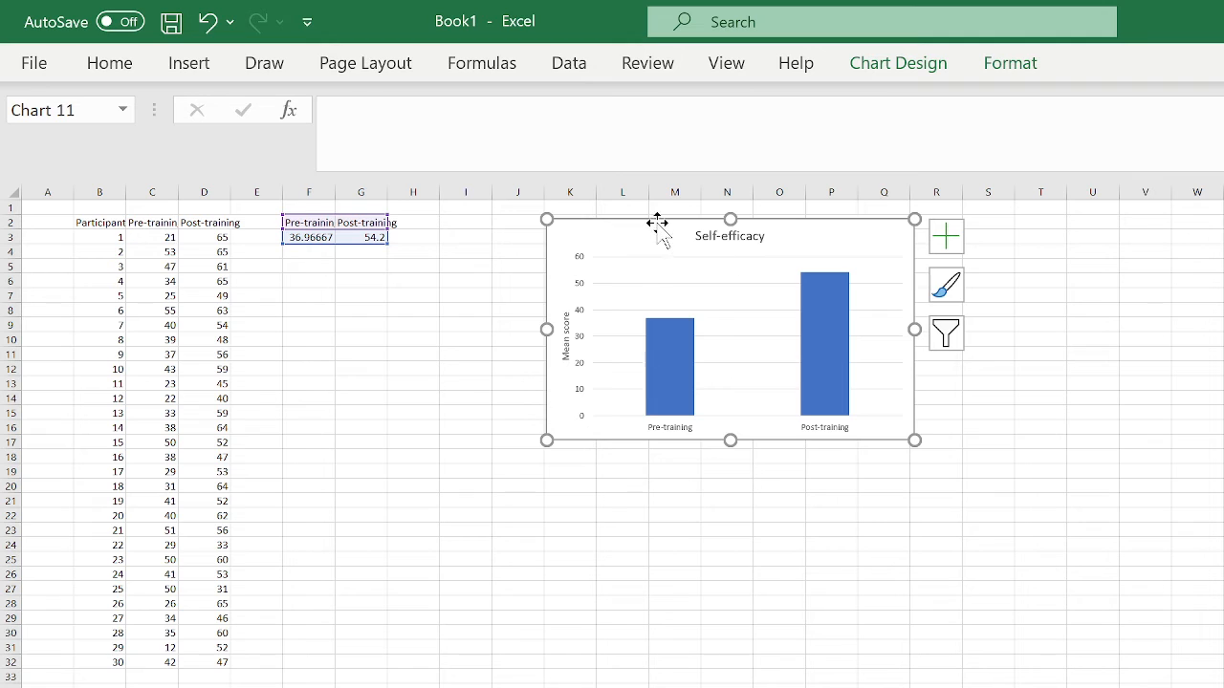
left_click_drag(655, 223, 694, 232)
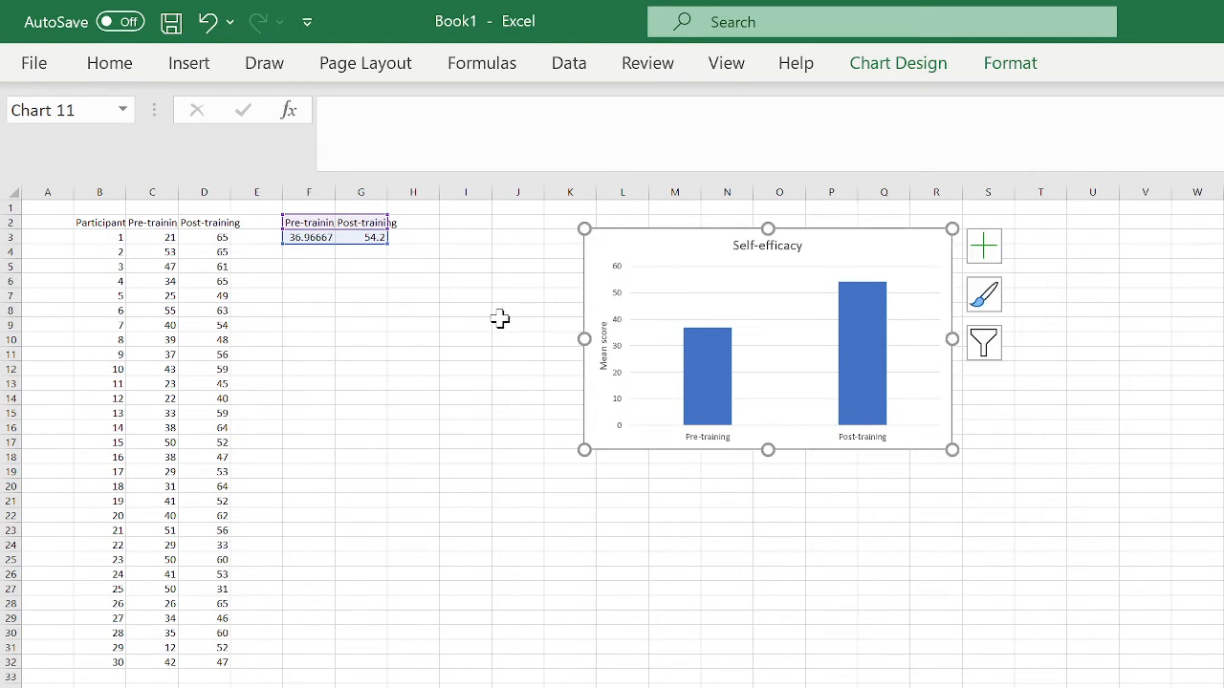
- Enter 'SD' labels in F5 and G5
left_click(308, 266)
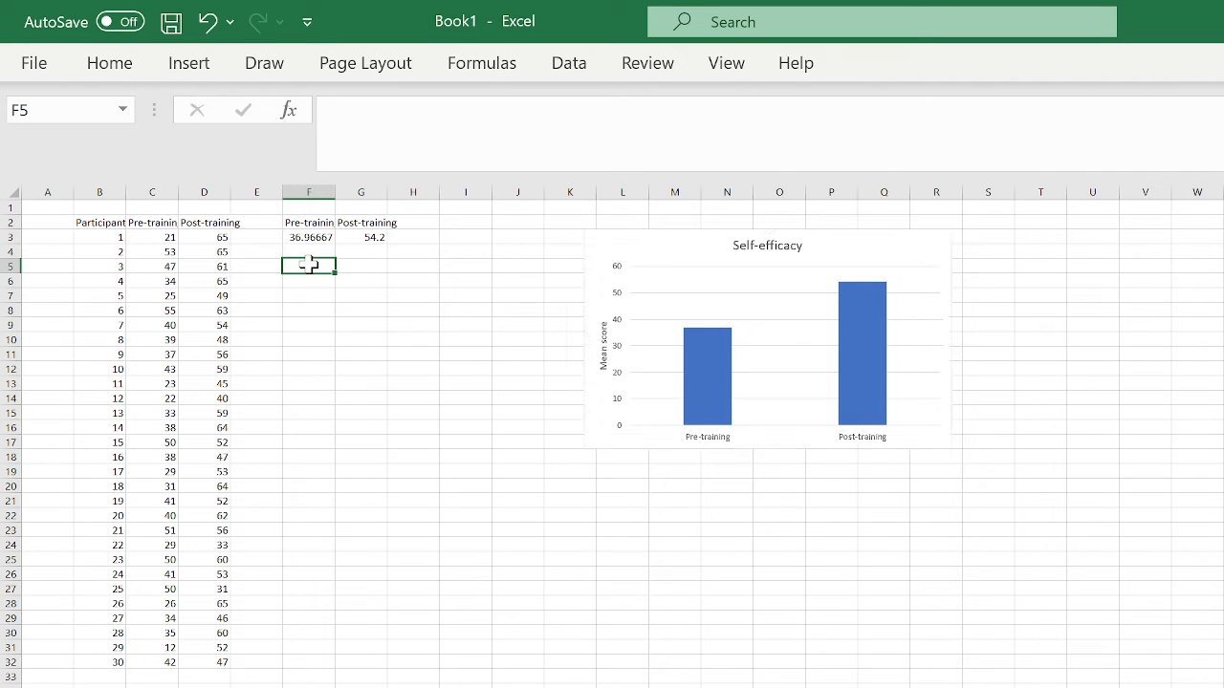
type("SD")
key("Tab")
type("S")
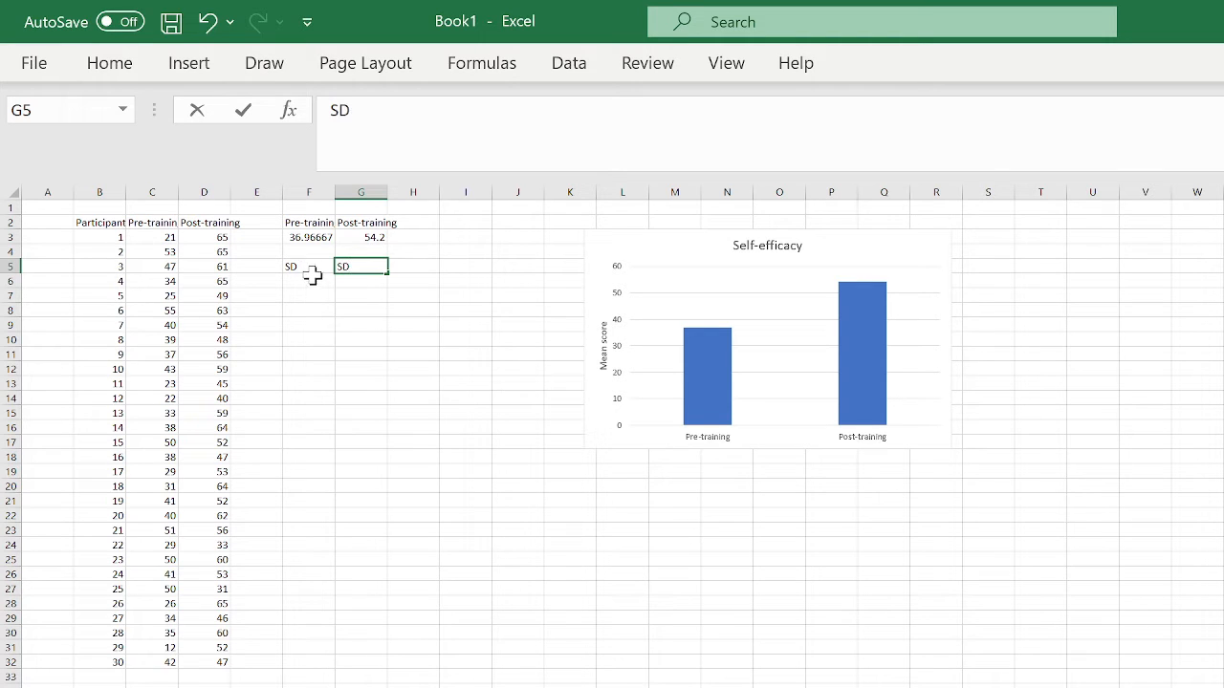
left_click(312, 280)
- Enter =STDEV.S(C3:C32) in F6 for the Pre-training standard deviation
type("=ST")
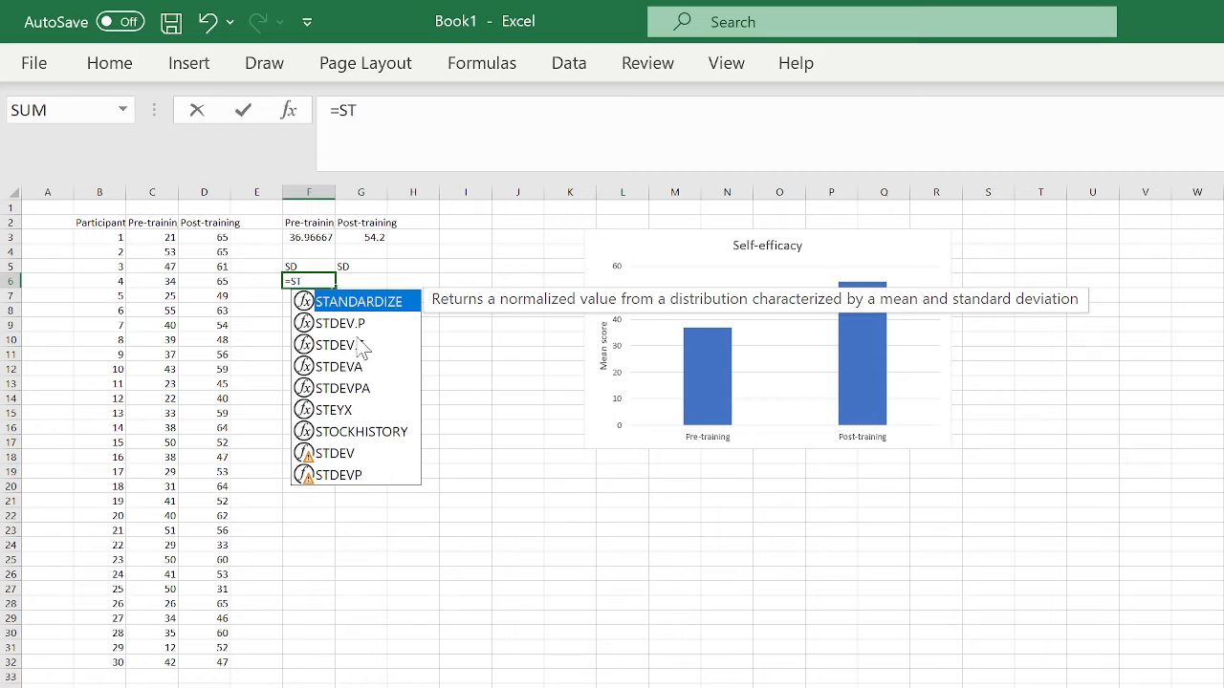
double_click(336, 345)
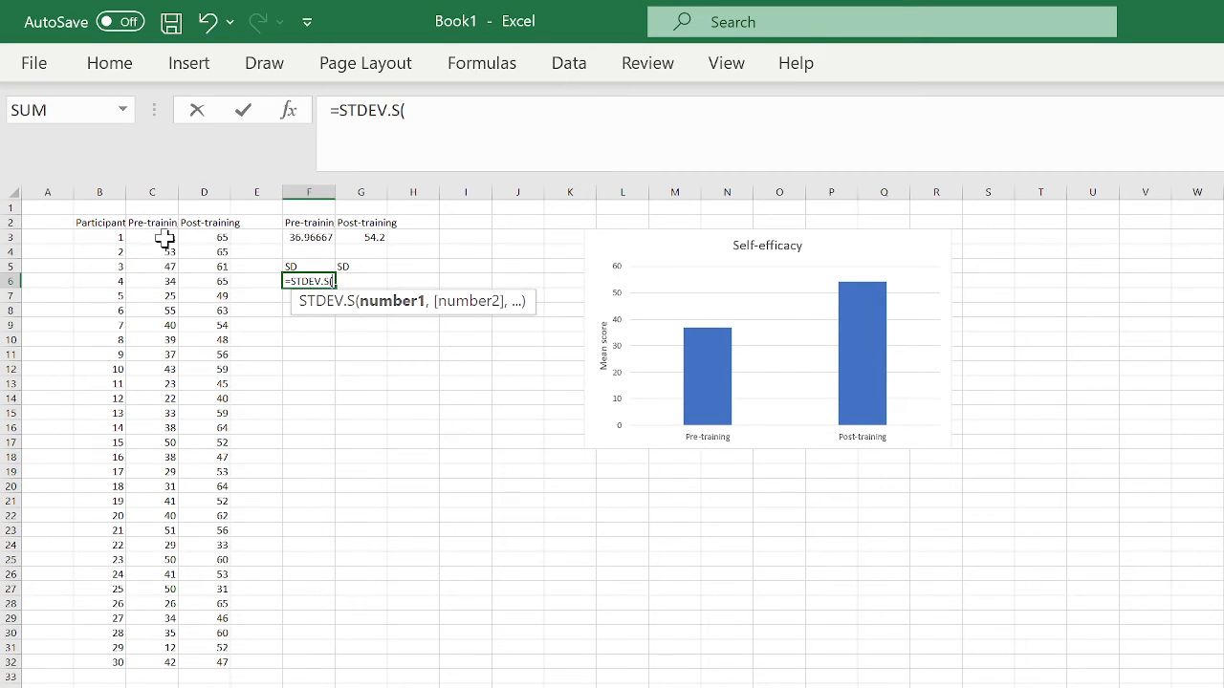
left_click_drag(165, 238, 158, 647)
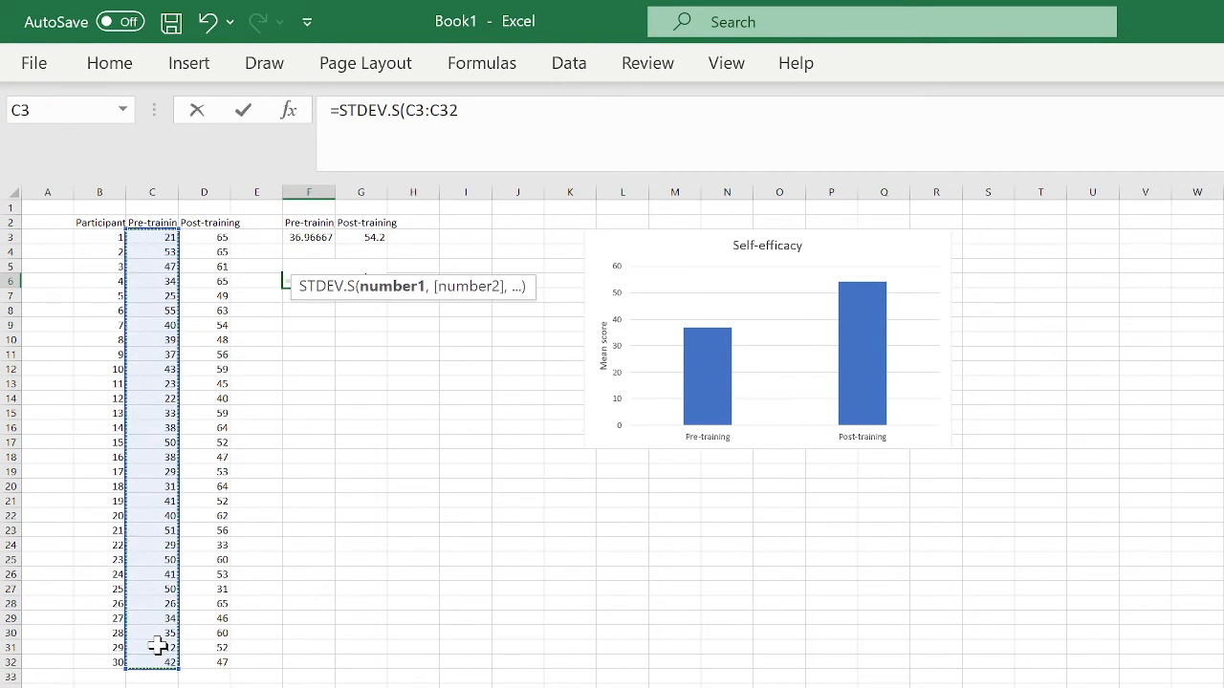
type(")")
key("Return")
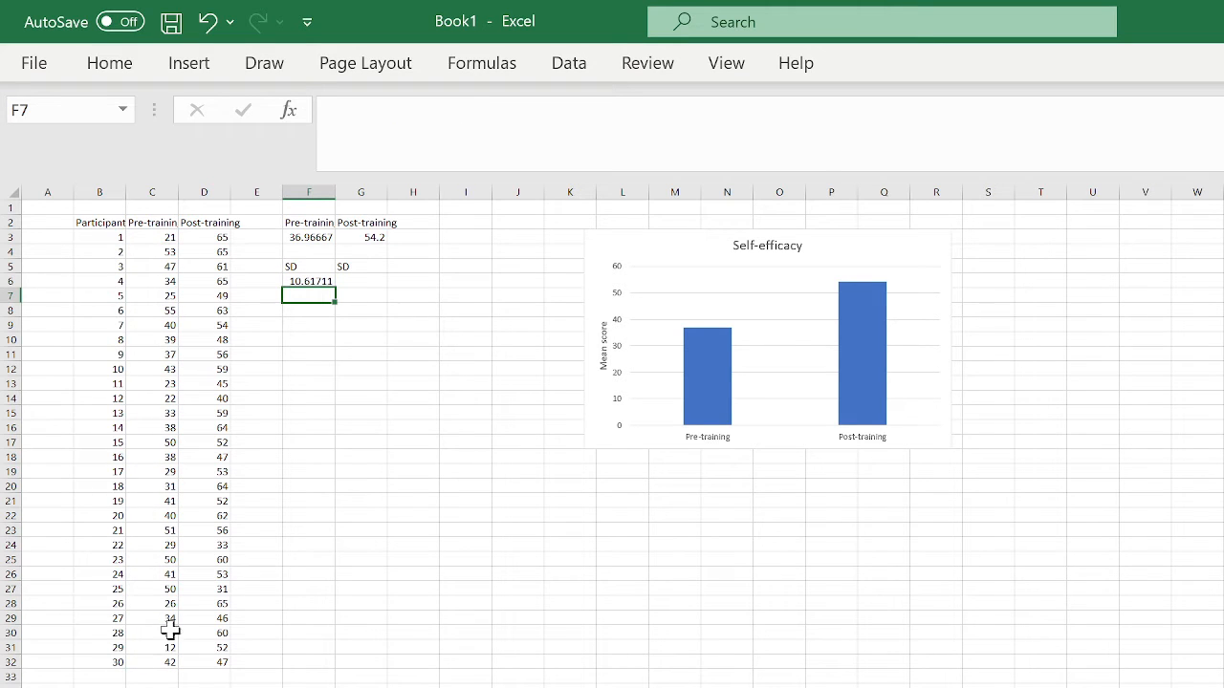
- Enter =STDEV.S(D3:D32) in G6 for the Post-training standard deviation
left_click(368, 283)
left_click(371, 269)
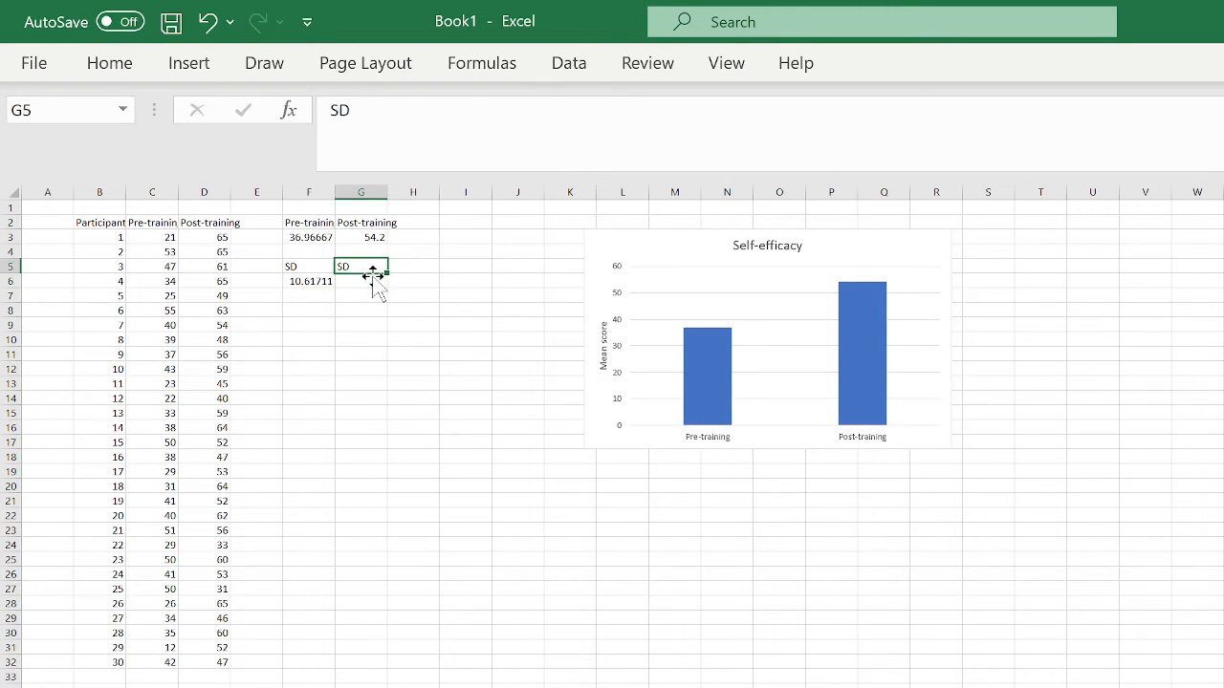
left_click(375, 285)
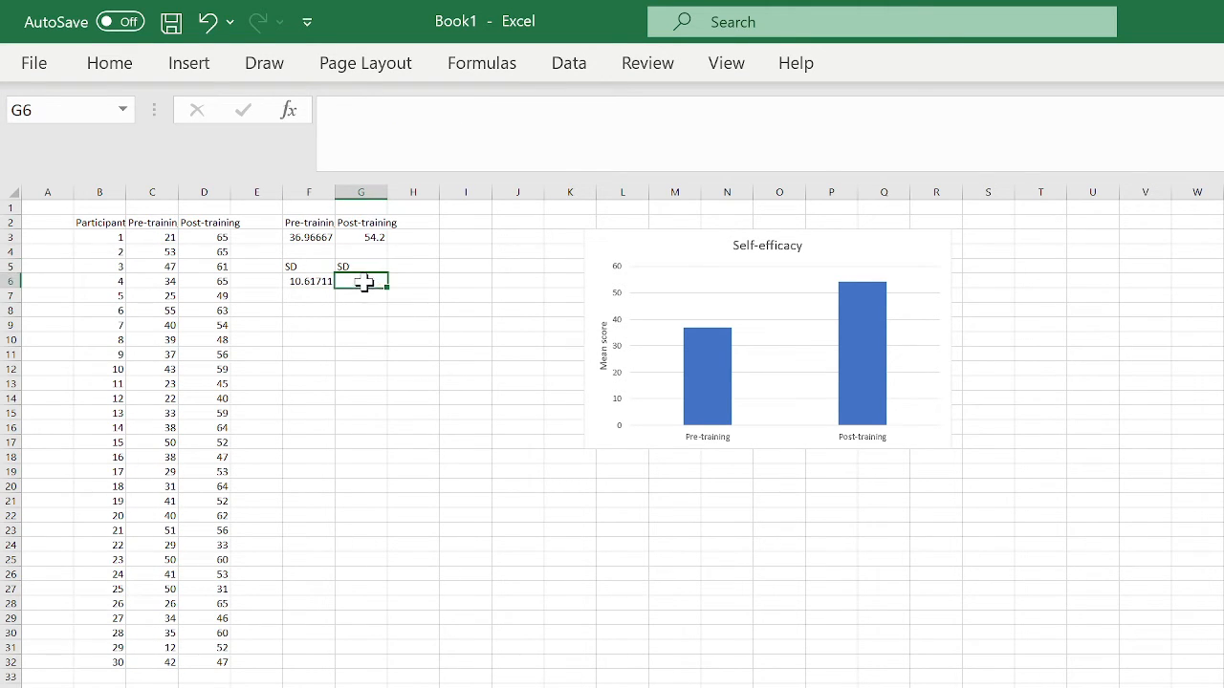
double_click(364, 283)
type("=st")
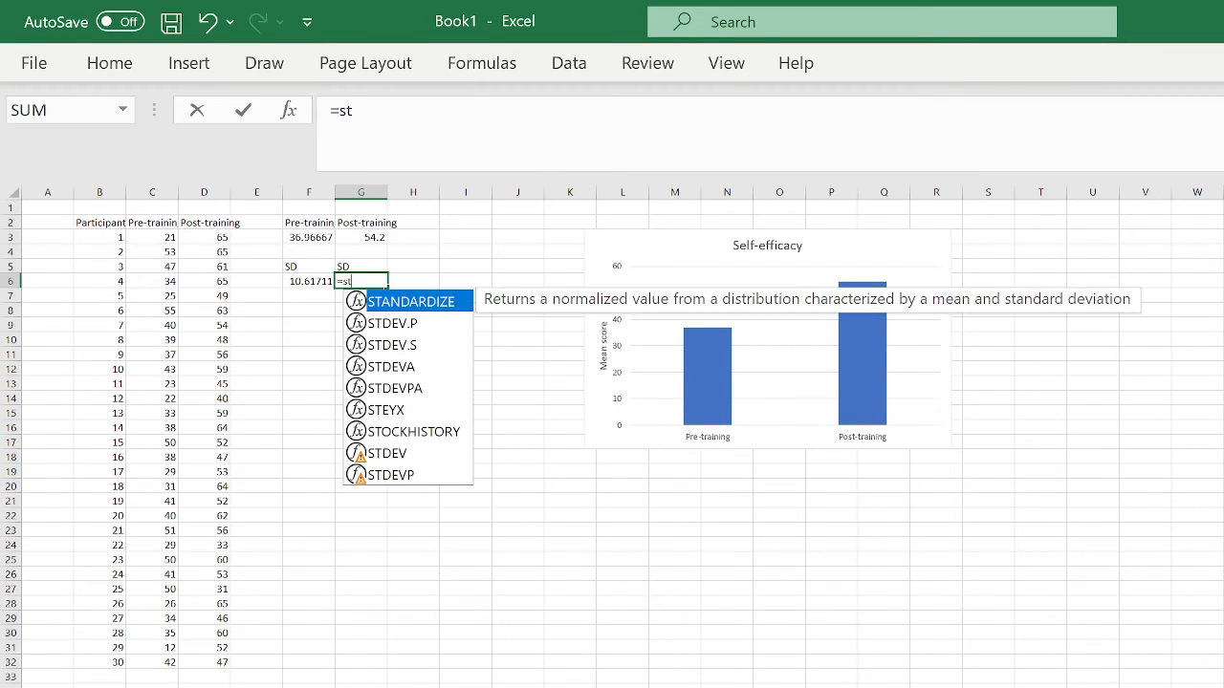
double_click(408, 347)
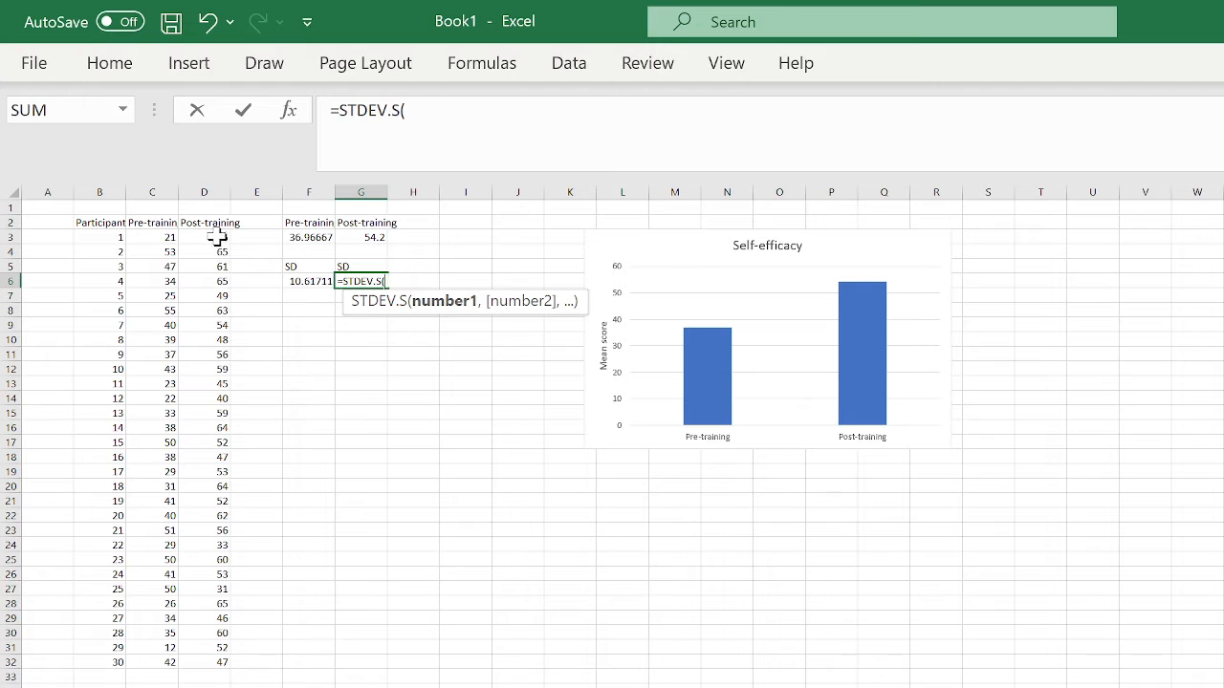
left_click_drag(218, 238, 220, 661)
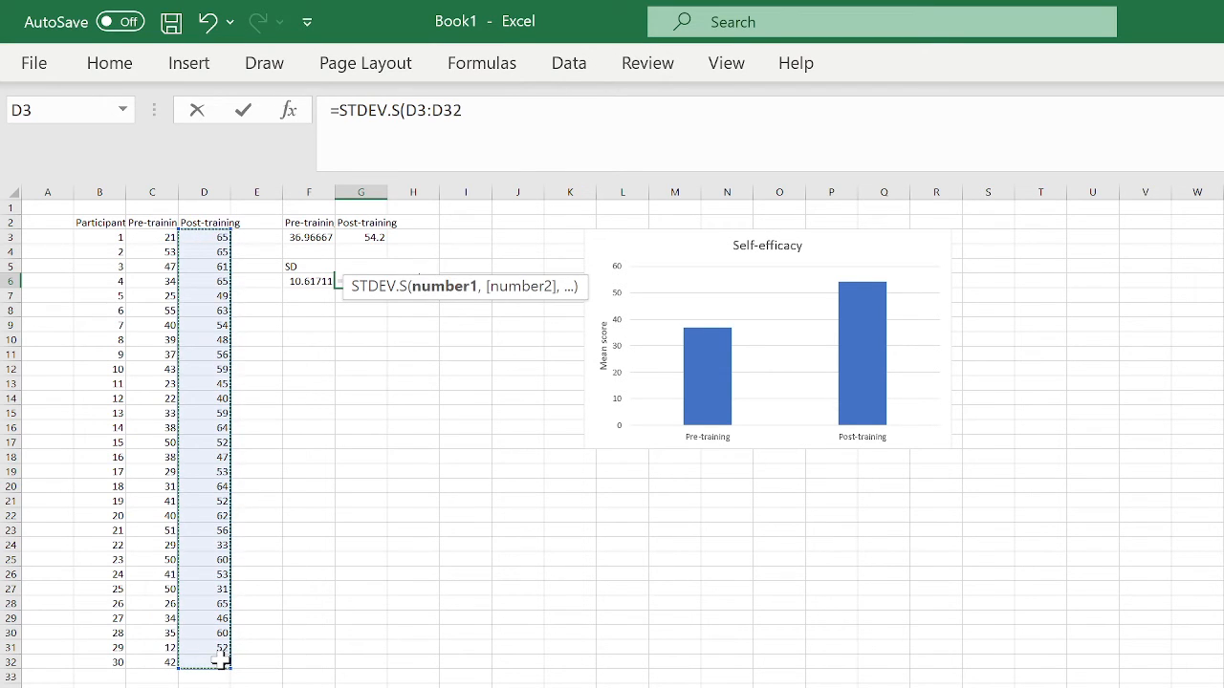
type(")")
key("Return")
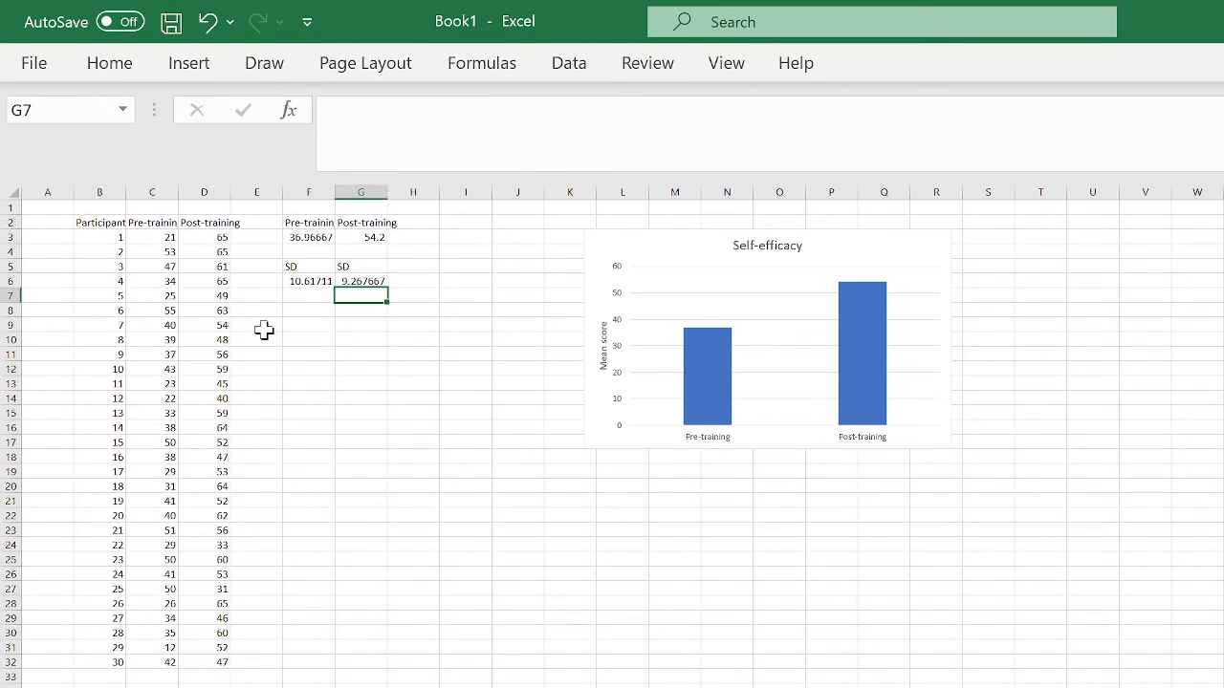
left_click(308, 305)
- Enter count labels in F8 and G8
type("count")
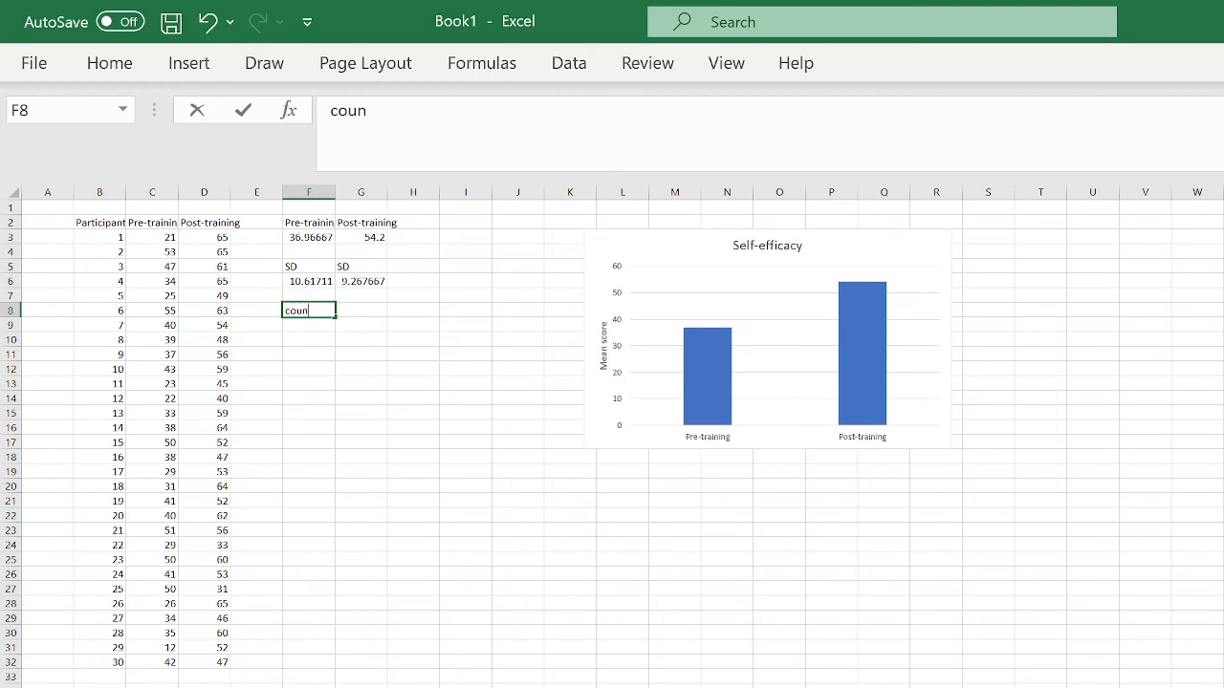
left_click(362, 307)
type("count")
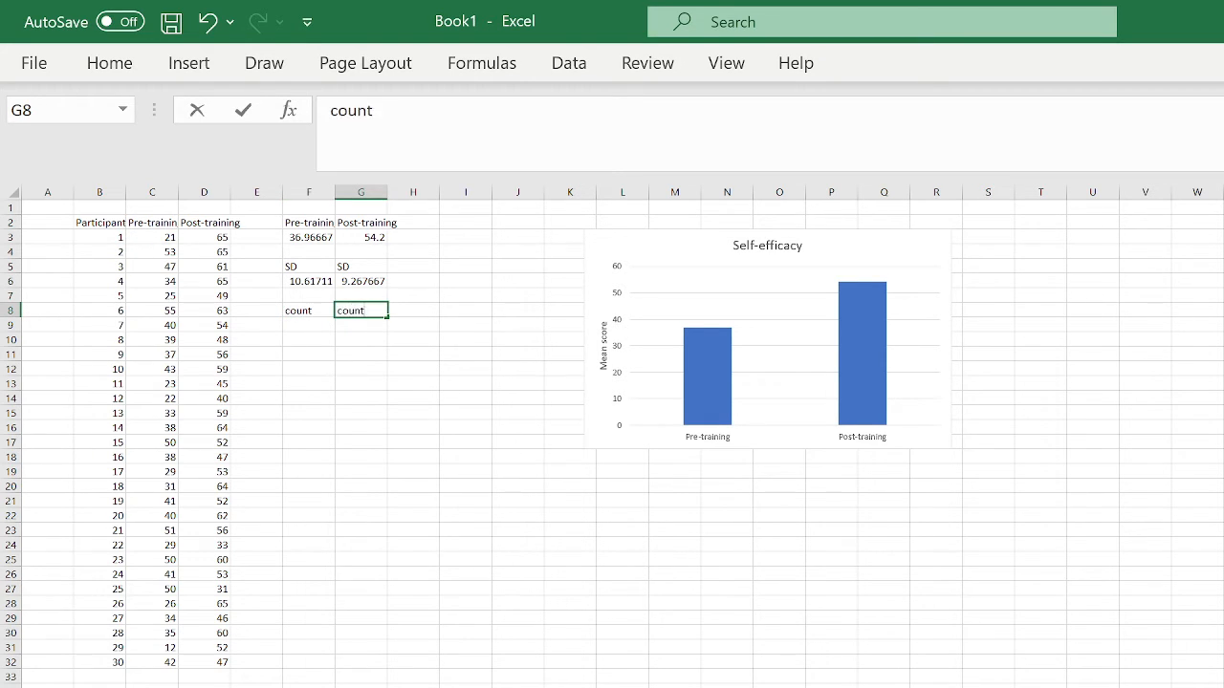
left_click(369, 396)
- Enter =COUNT(C3:C32) in F9 and =COUNT(D3:D32) in G9, each giving 30
left_click(302, 325)
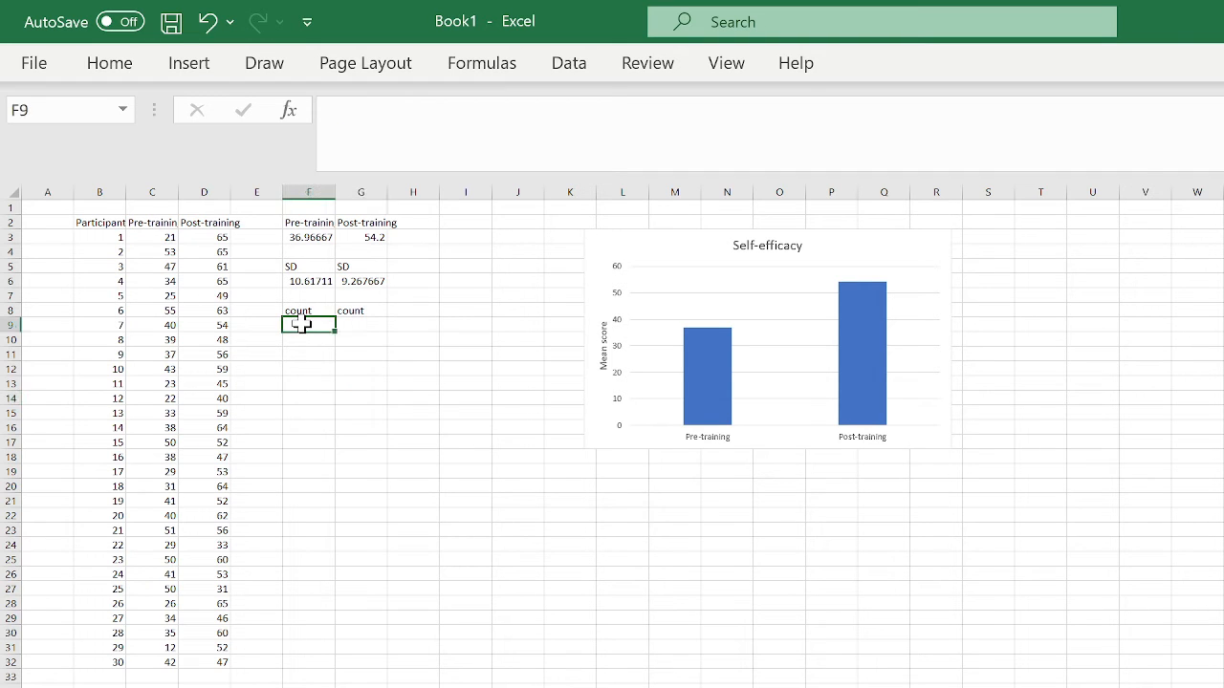
type("=count")
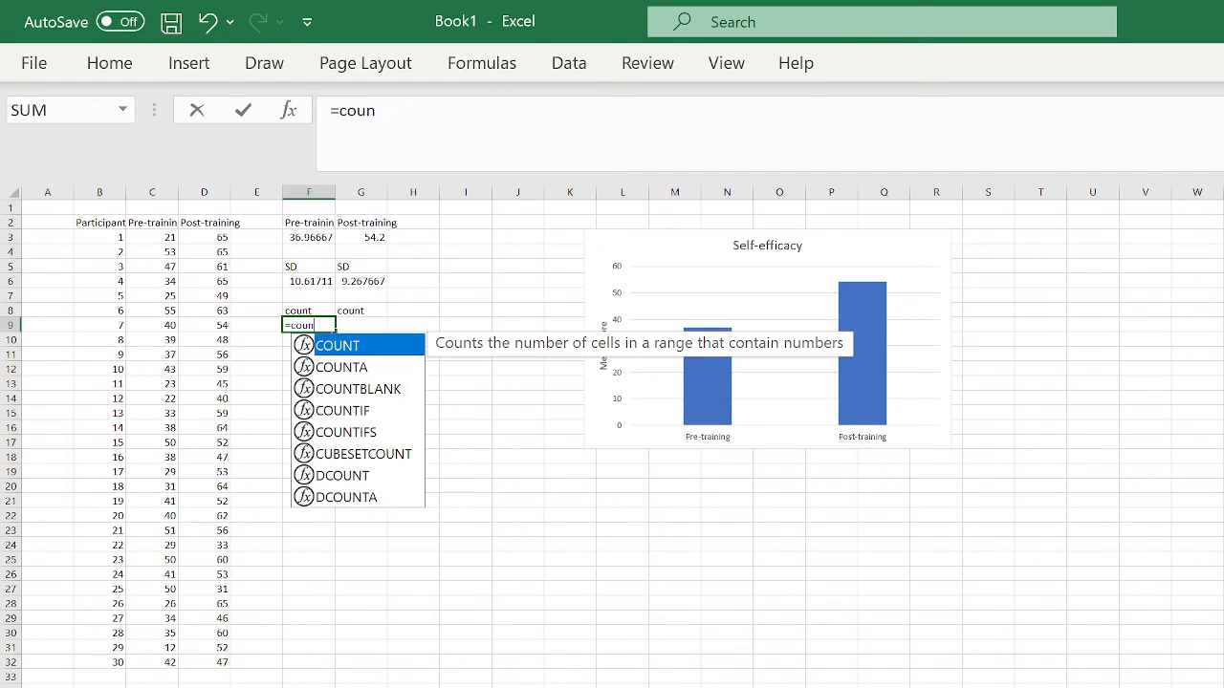
double_click(355, 346)
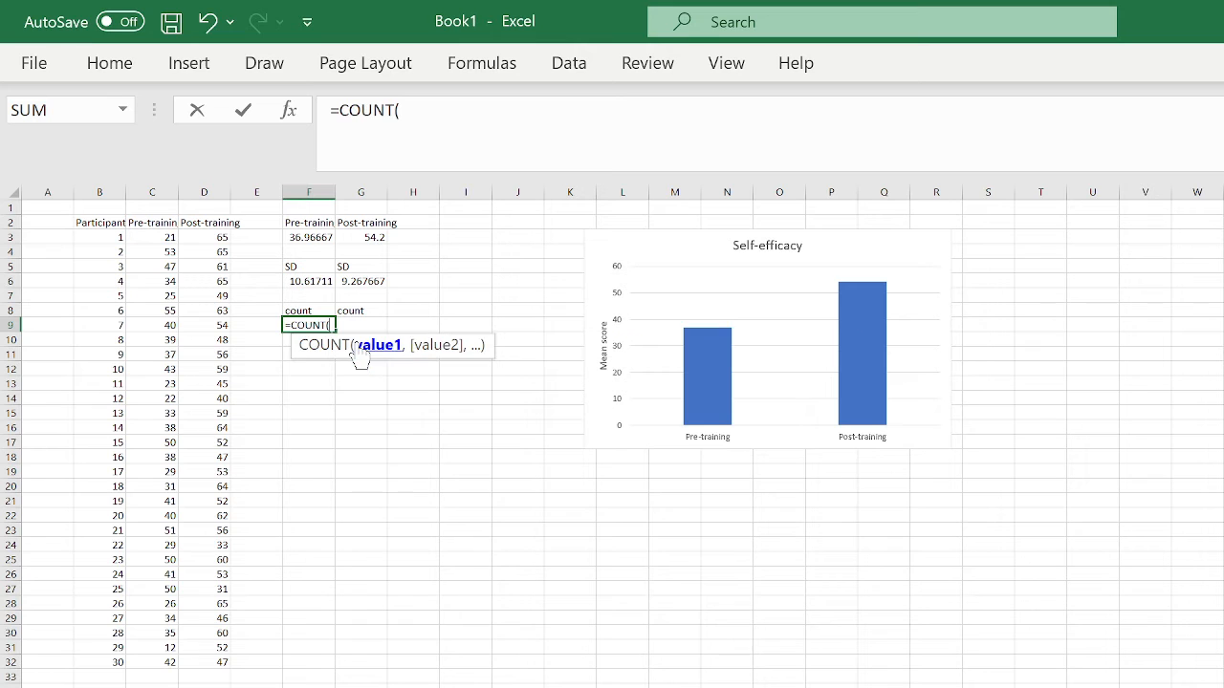
left_click_drag(169, 243, 167, 661)
key("Return")
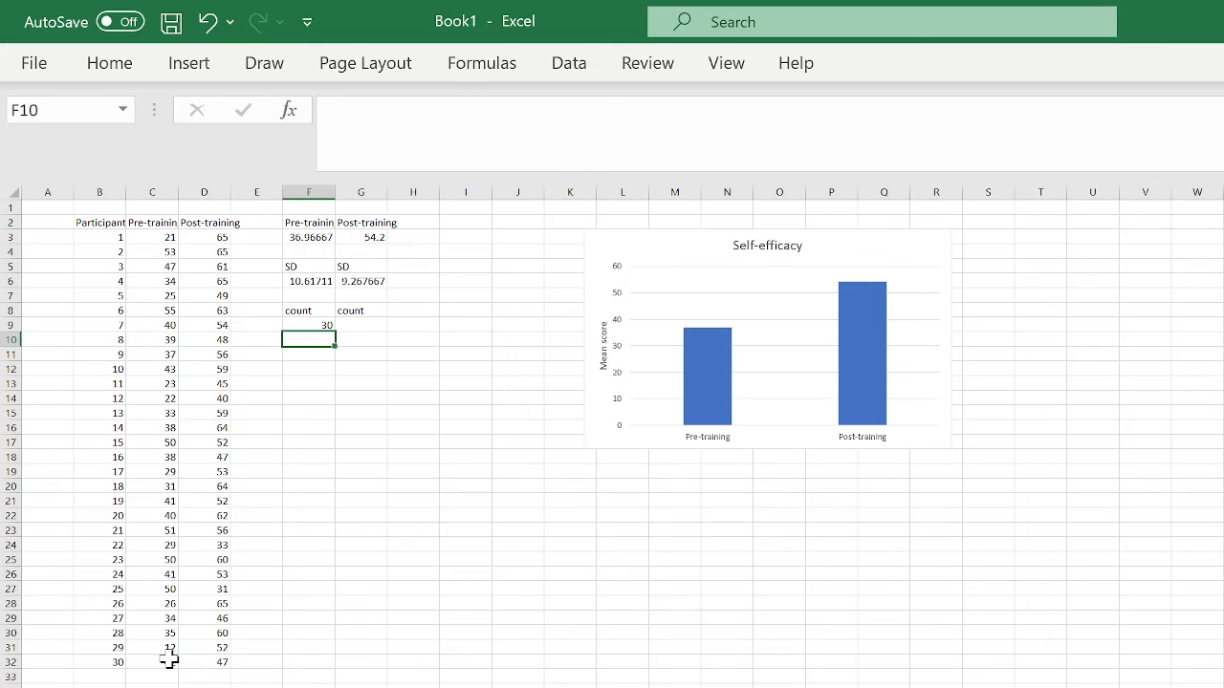
double_click(350, 324)
type("=")
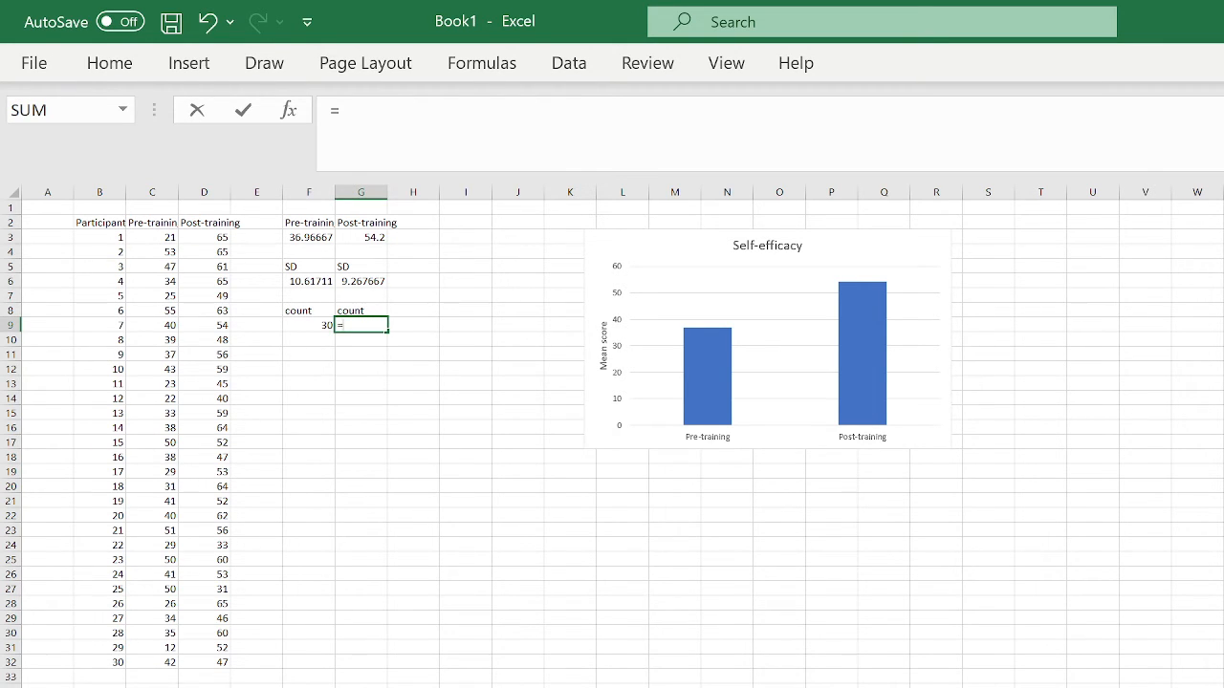
type("coun")
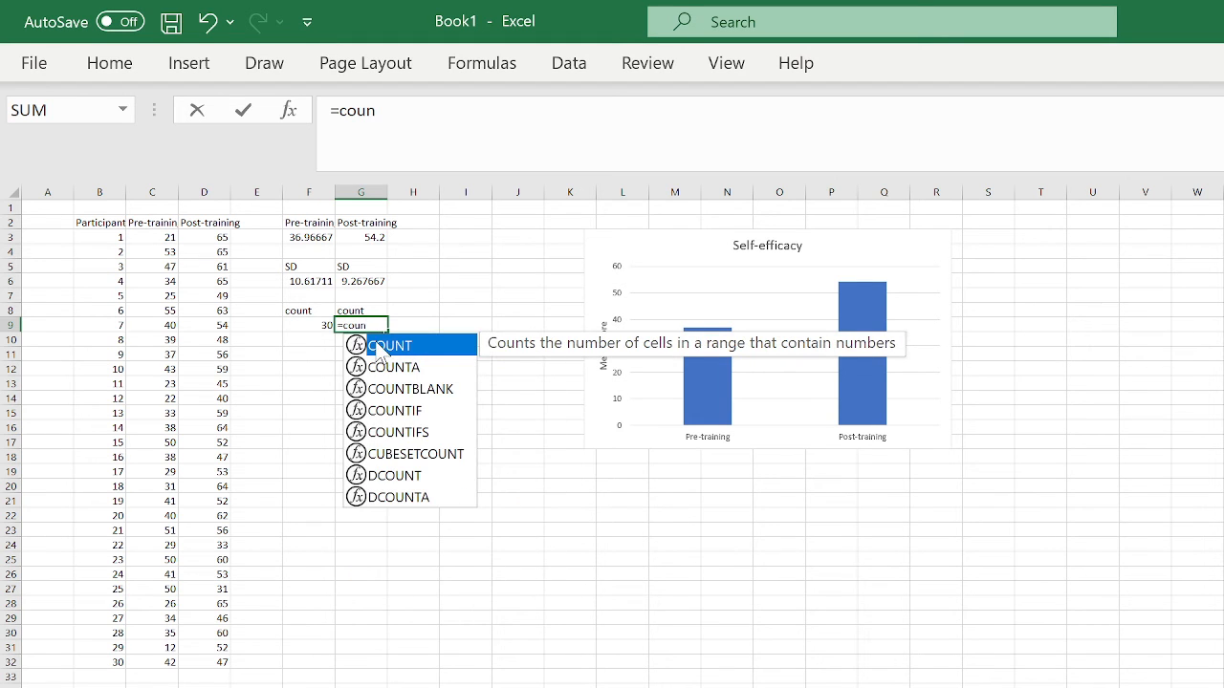
key("Tab")
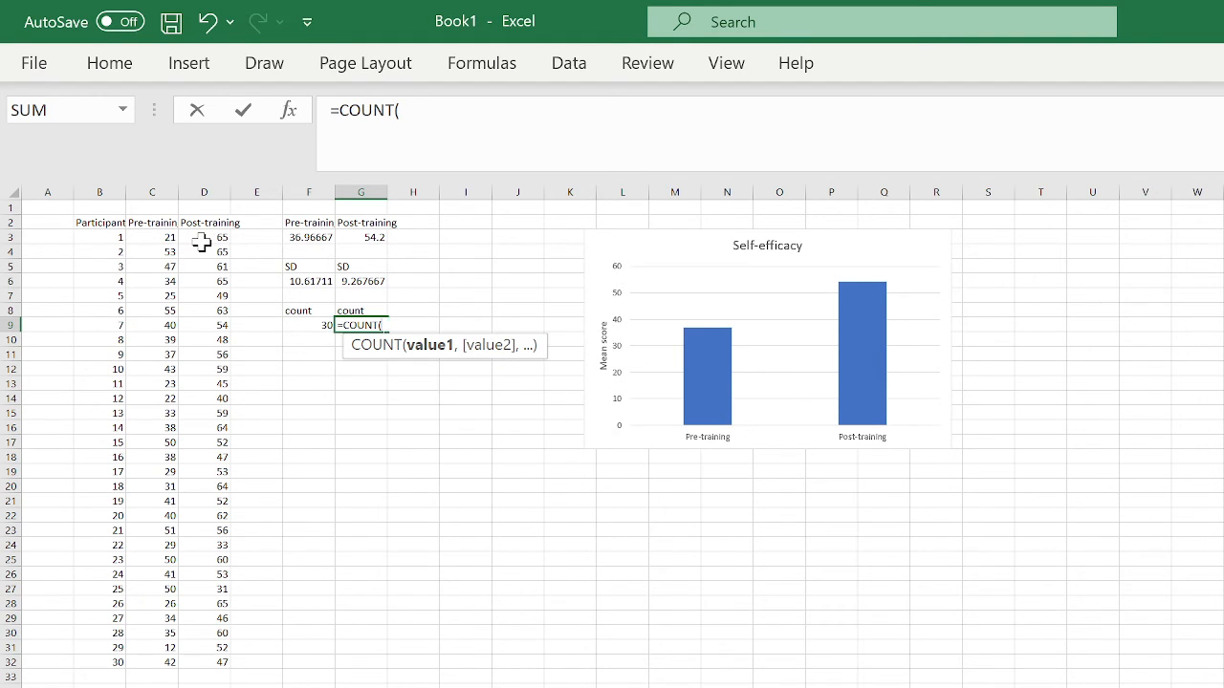
left_click_drag(202, 242, 205, 668)
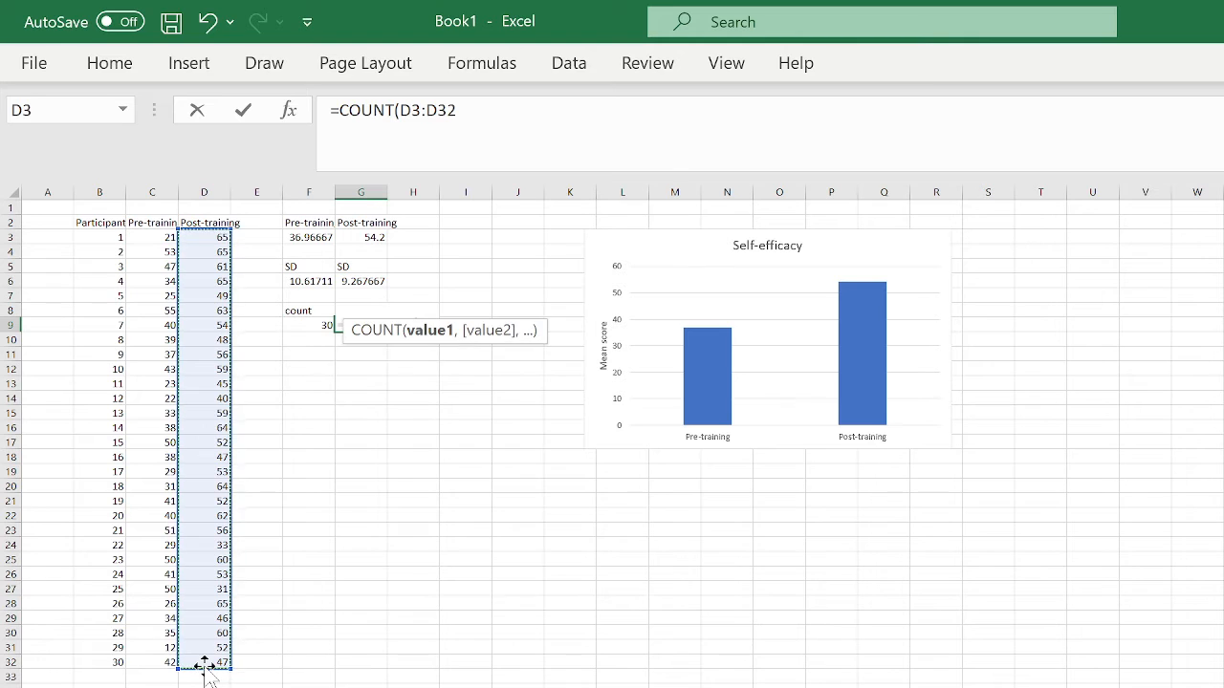
key("Return")
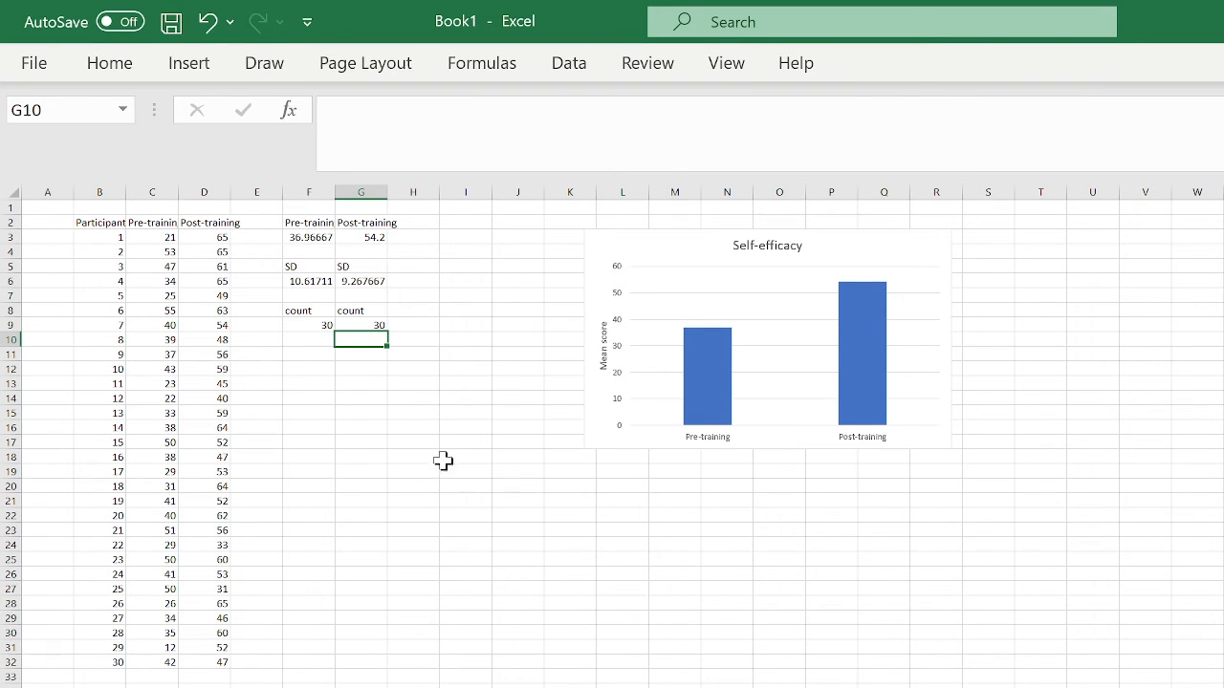
- Type the SEM label into F11
left_click(312, 356)
key("F2")
type("SEM")
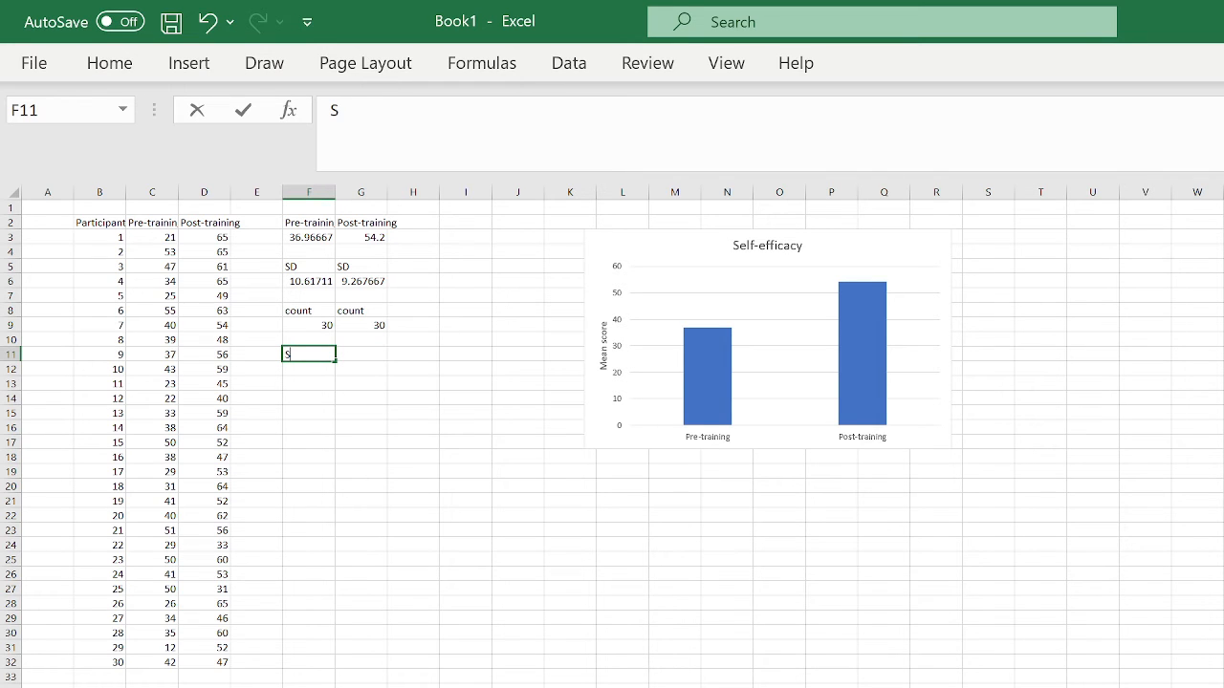
- Add the SEM label to G11
left_click(374, 353)
type("SEM")
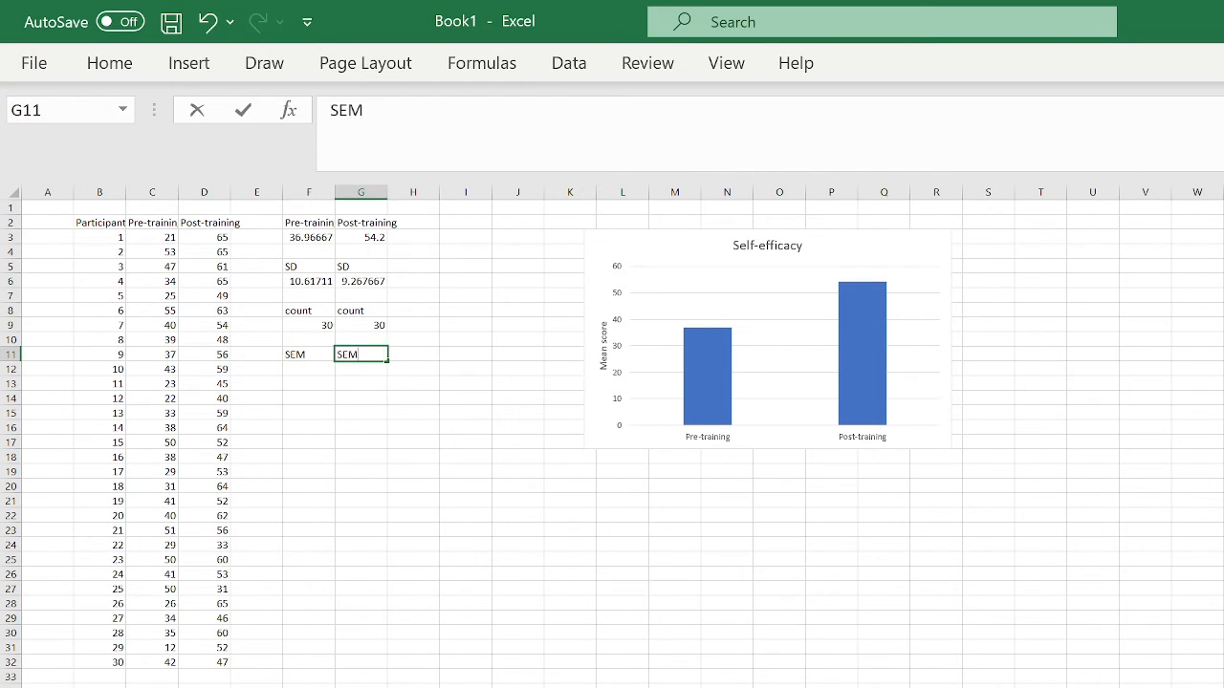
left_click(309, 371)
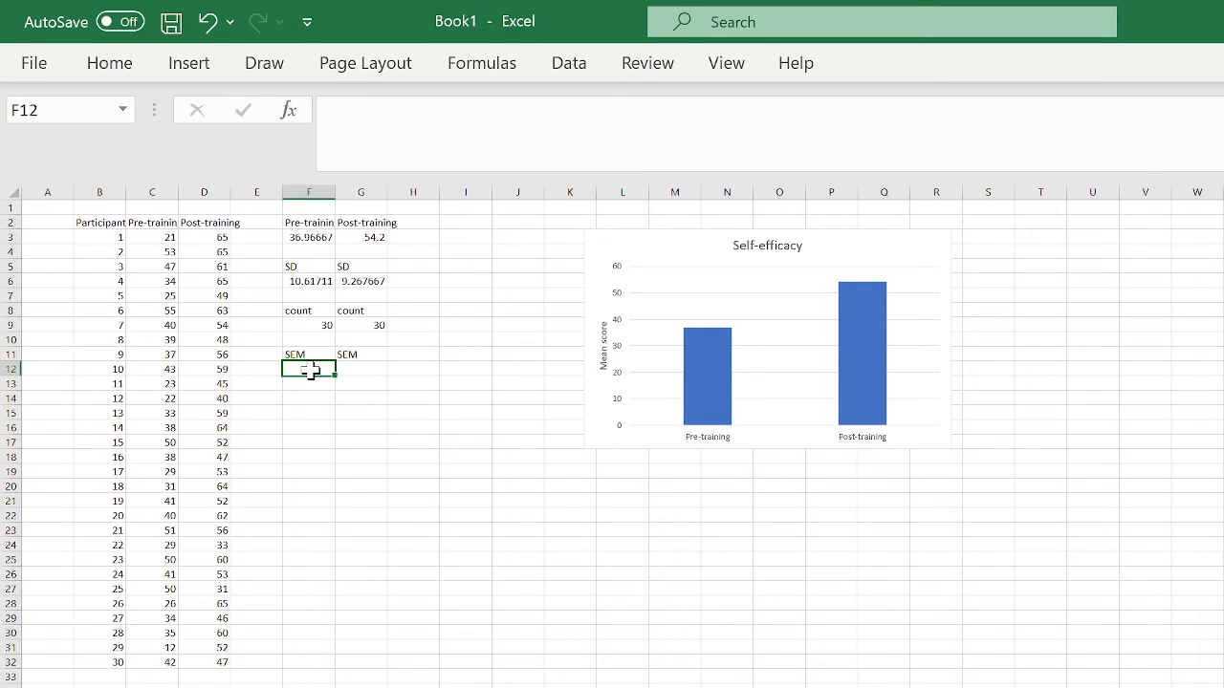
- Enter =F6/SQRT(F9) in F12 for the Pre-training SEM (1.93841)
type("=")
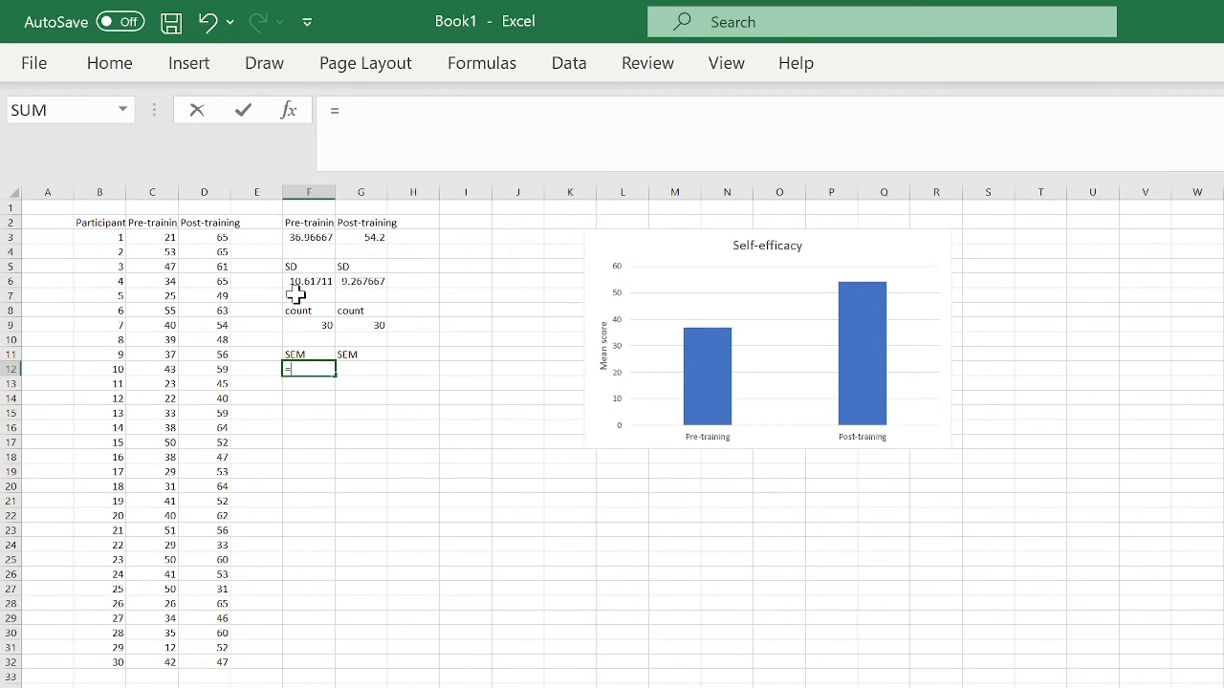
left_click(307, 279)
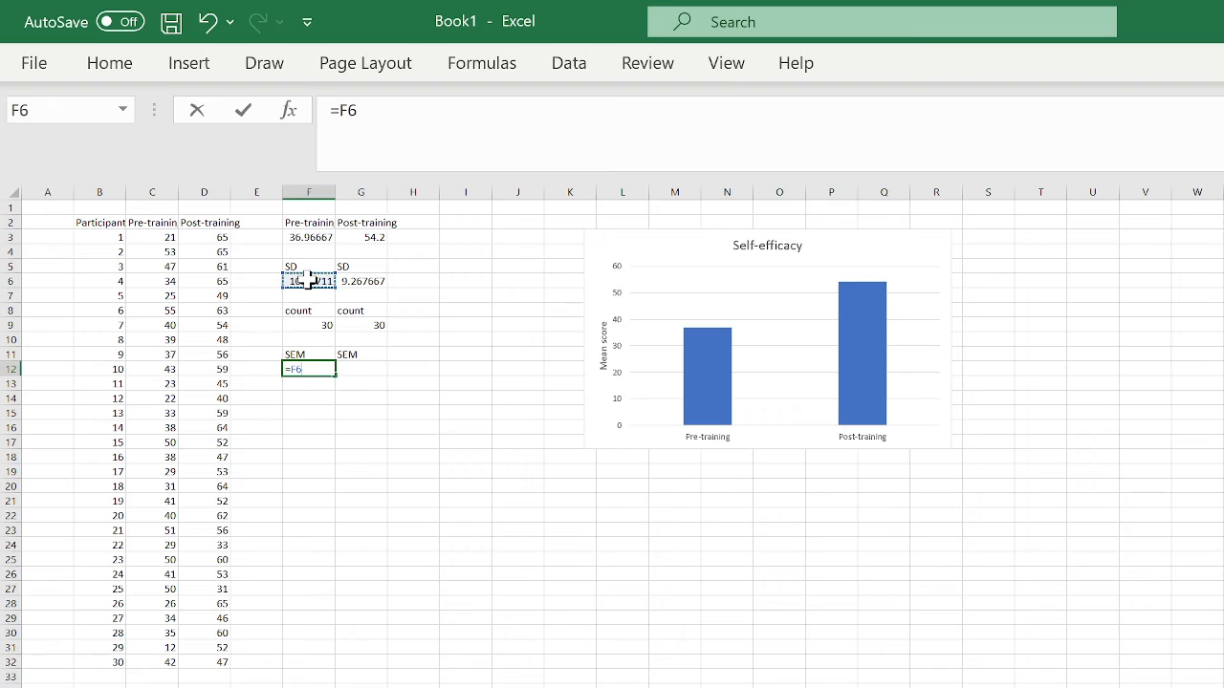
type("/SQ")
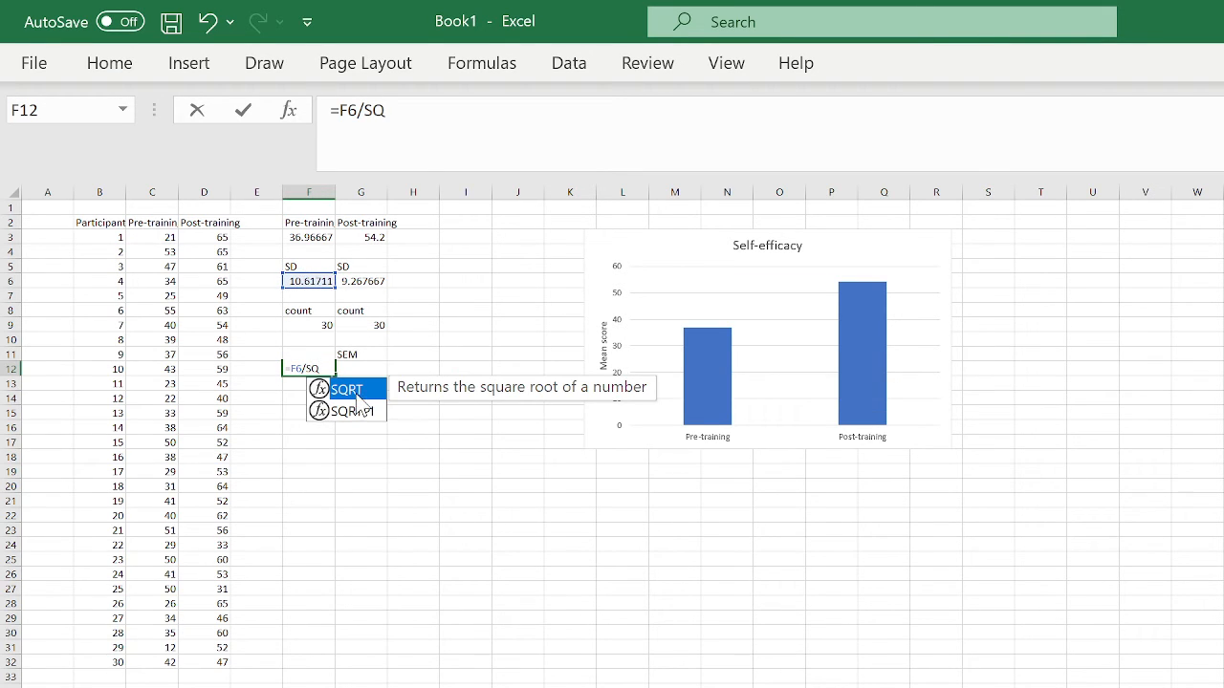
double_click(353, 390)
left_click(324, 327)
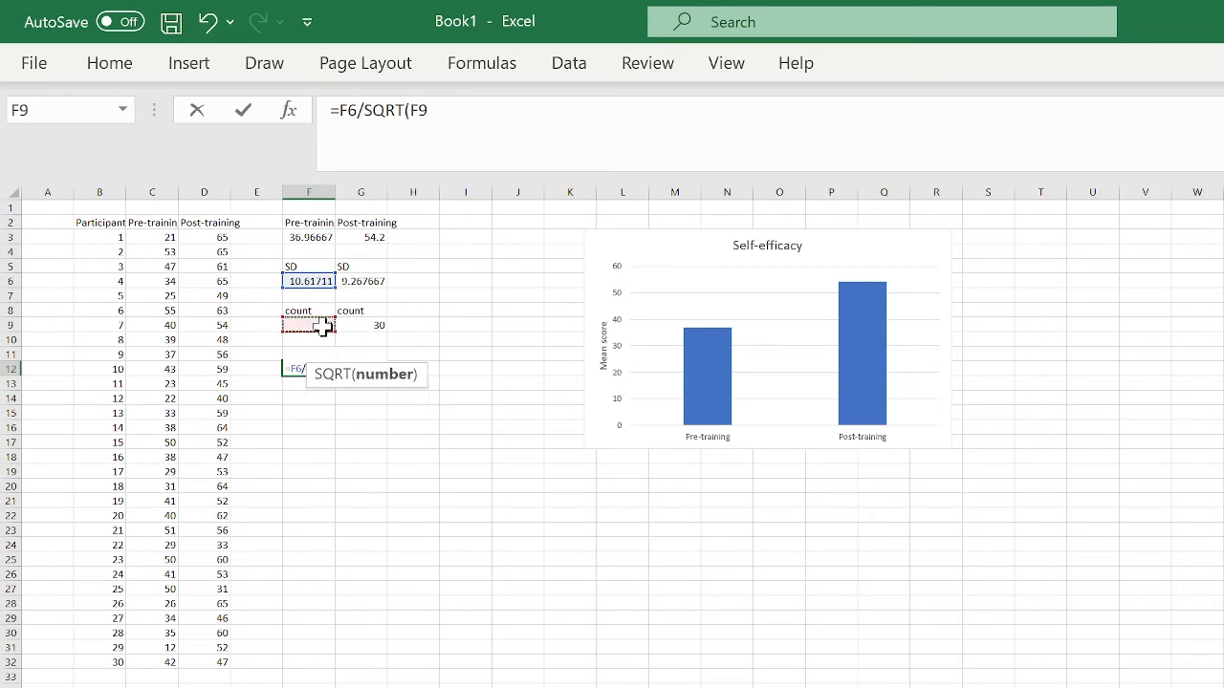
type(")")
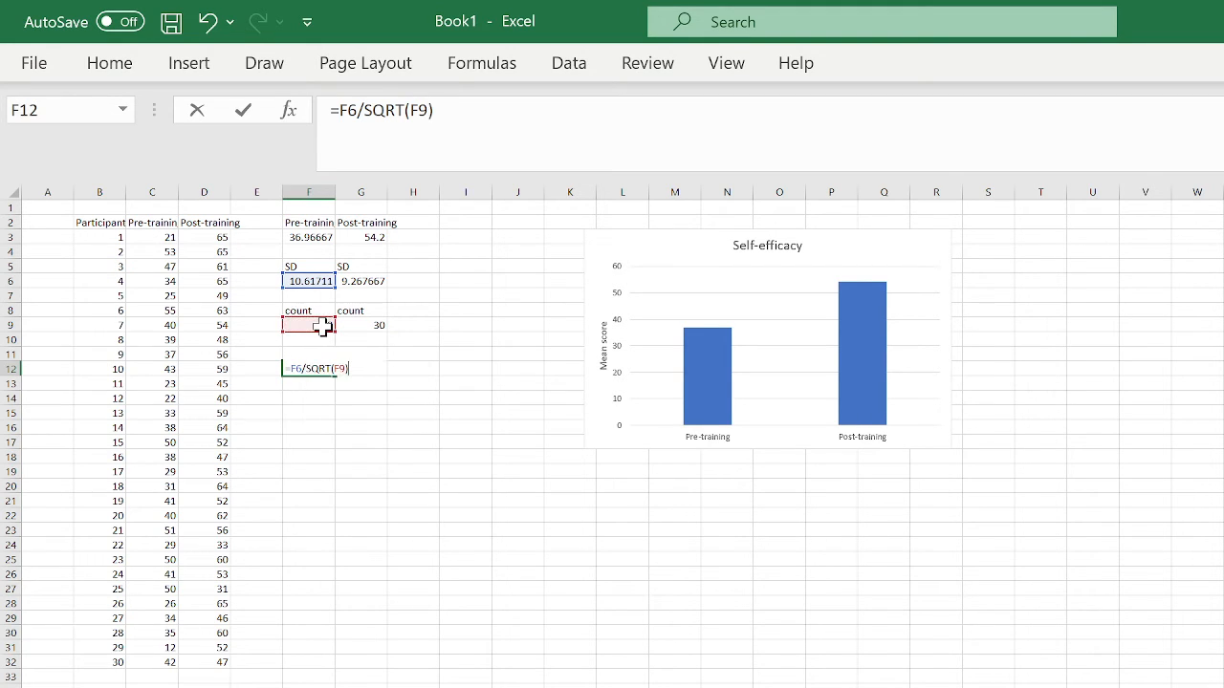
key("Return")
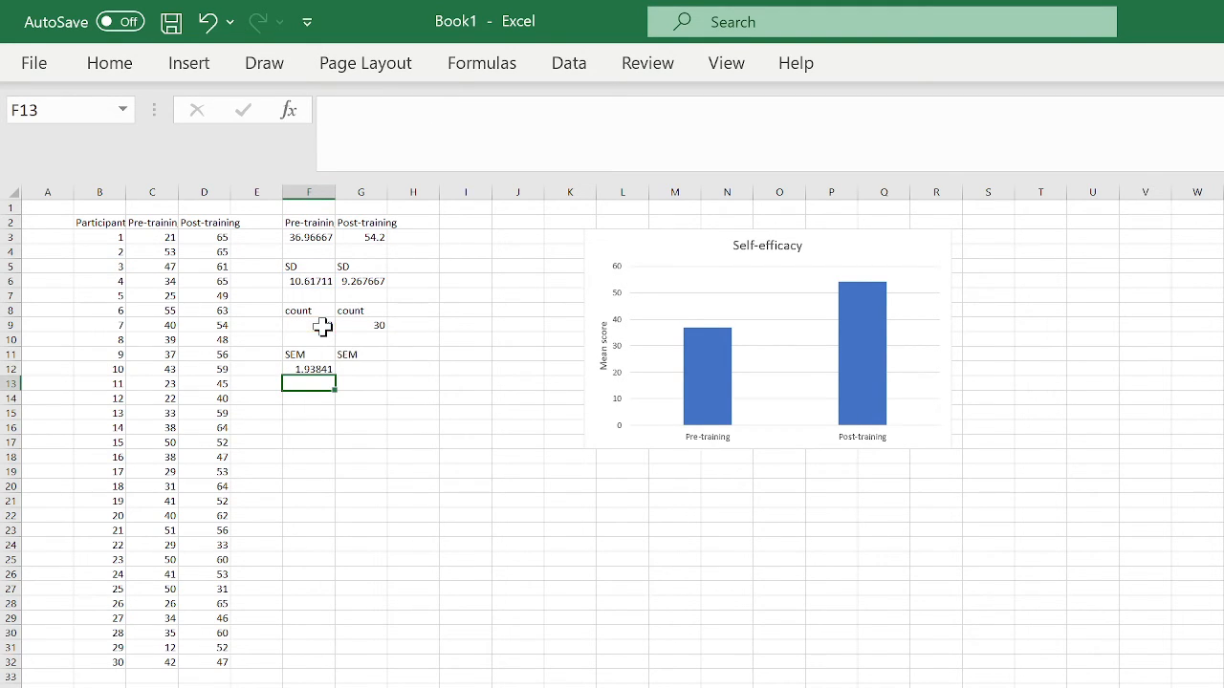
- Enter =G6/SQRT(G9) in G12 for the Post-training SEM (1.692037)
double_click(367, 371)
type("=")
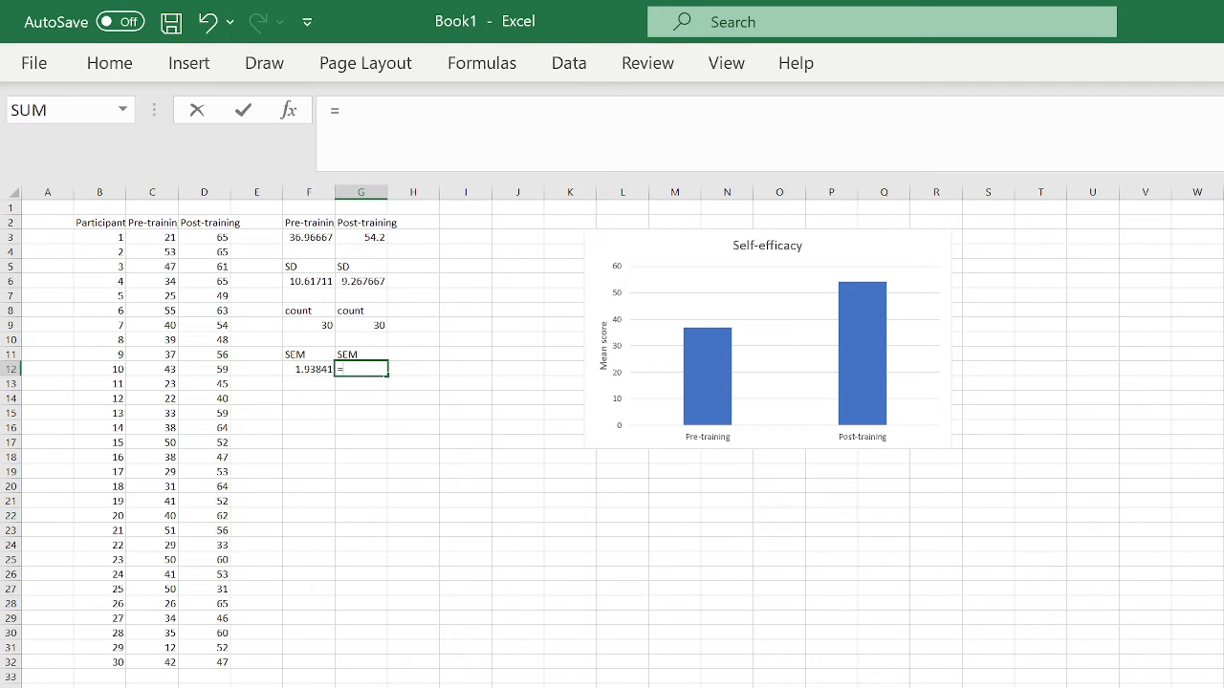
left_click(372, 283)
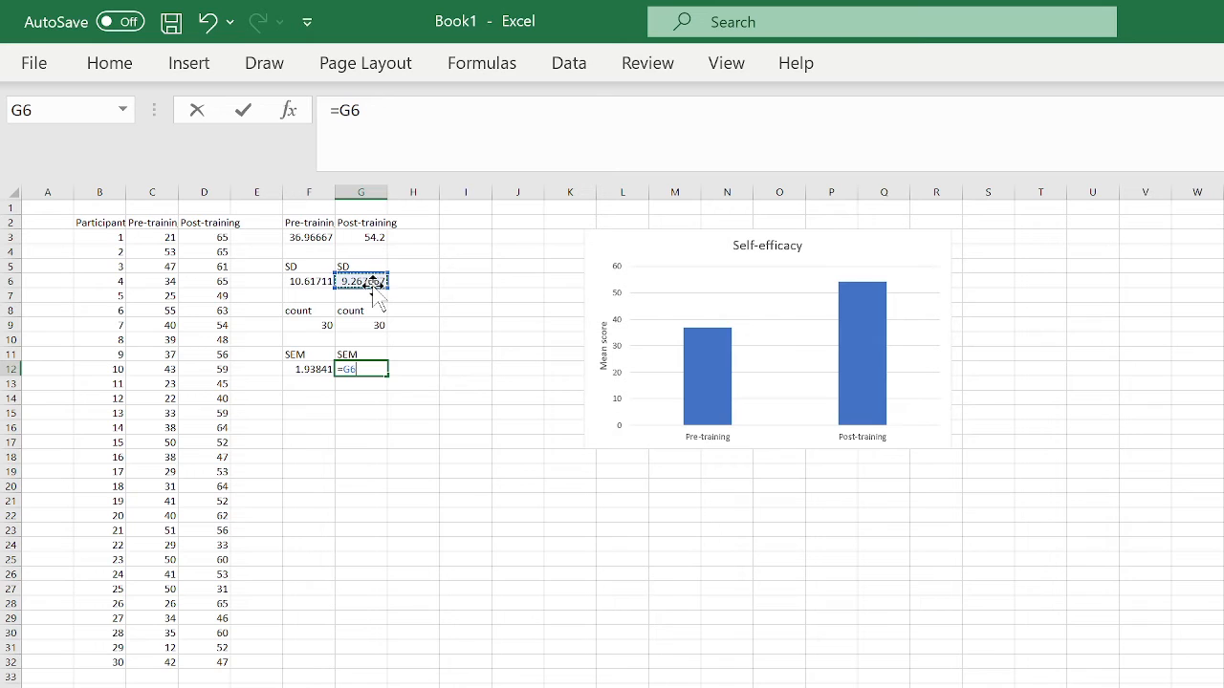
type("/SQ")
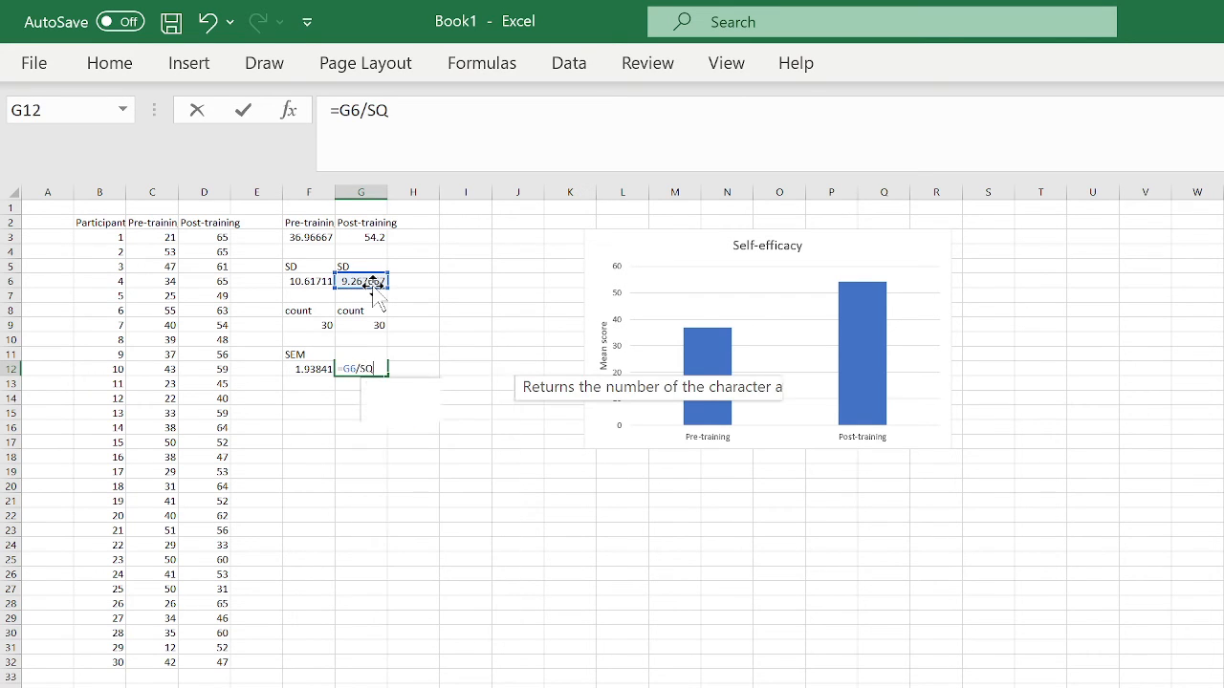
double_click(409, 390)
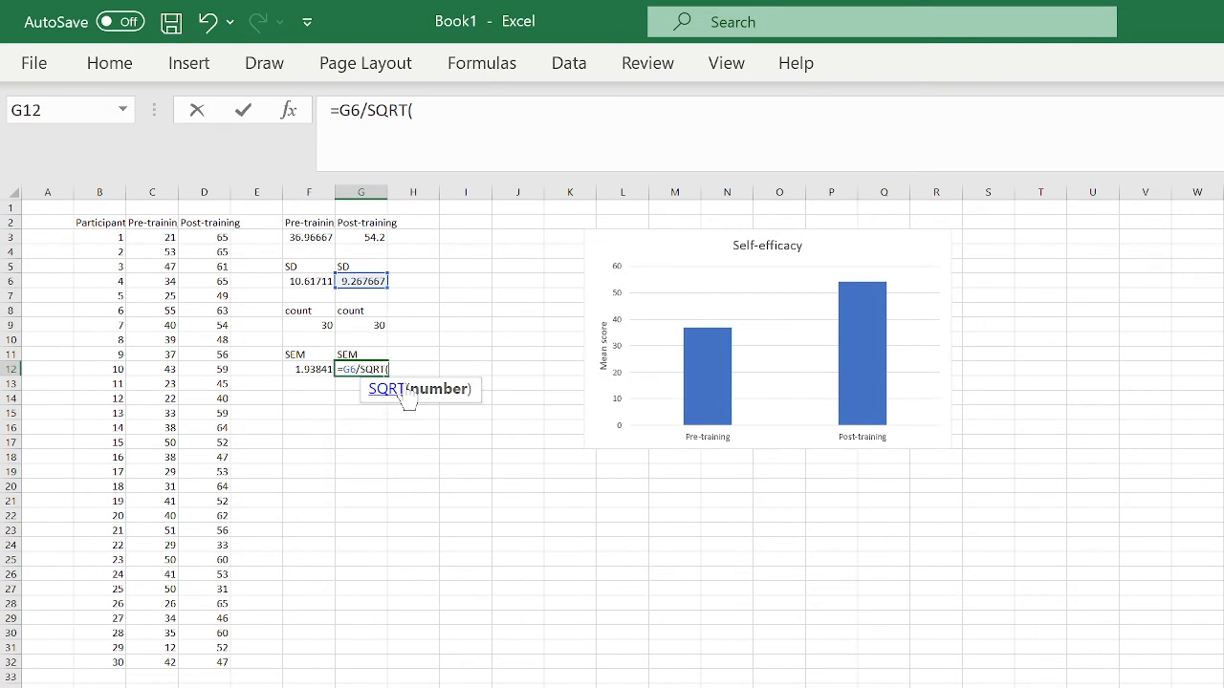
left_click(375, 325)
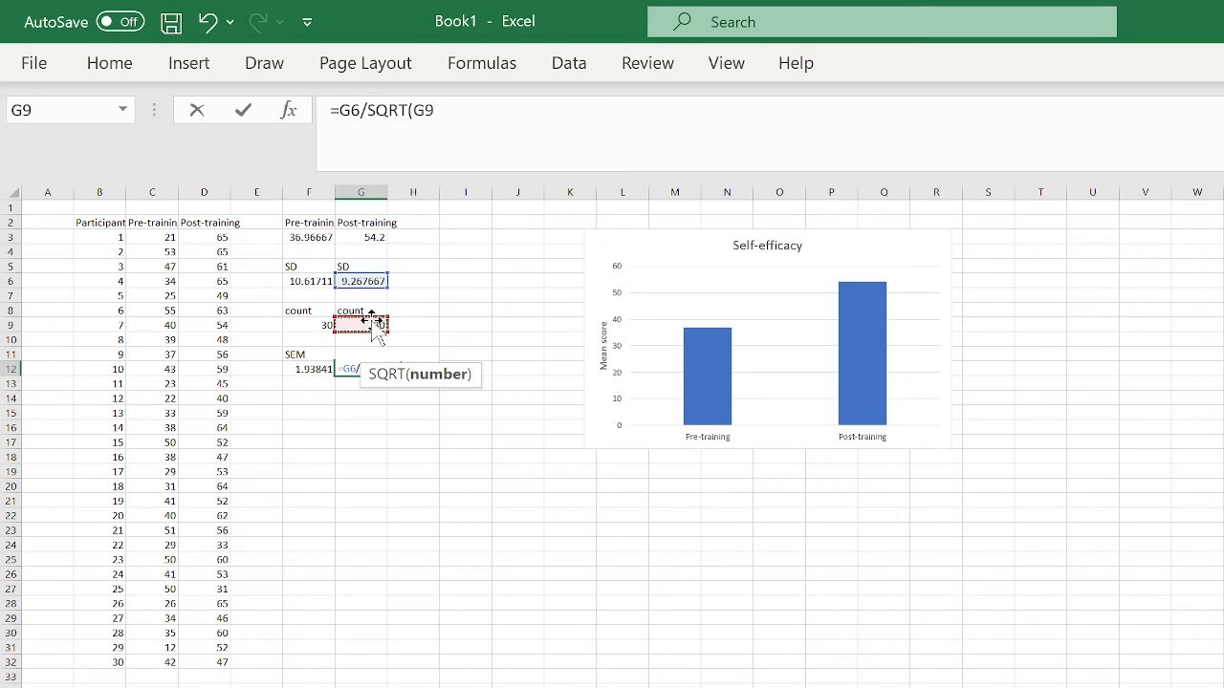
type(")")
key("Return")
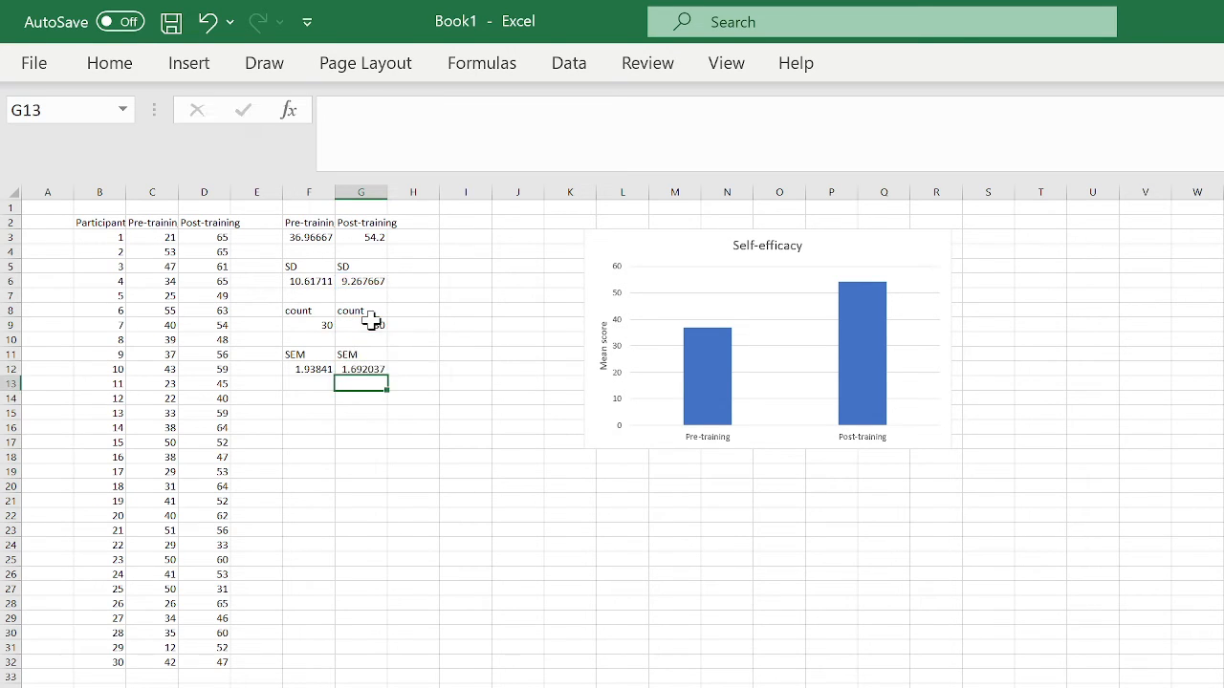
left_click(435, 504)
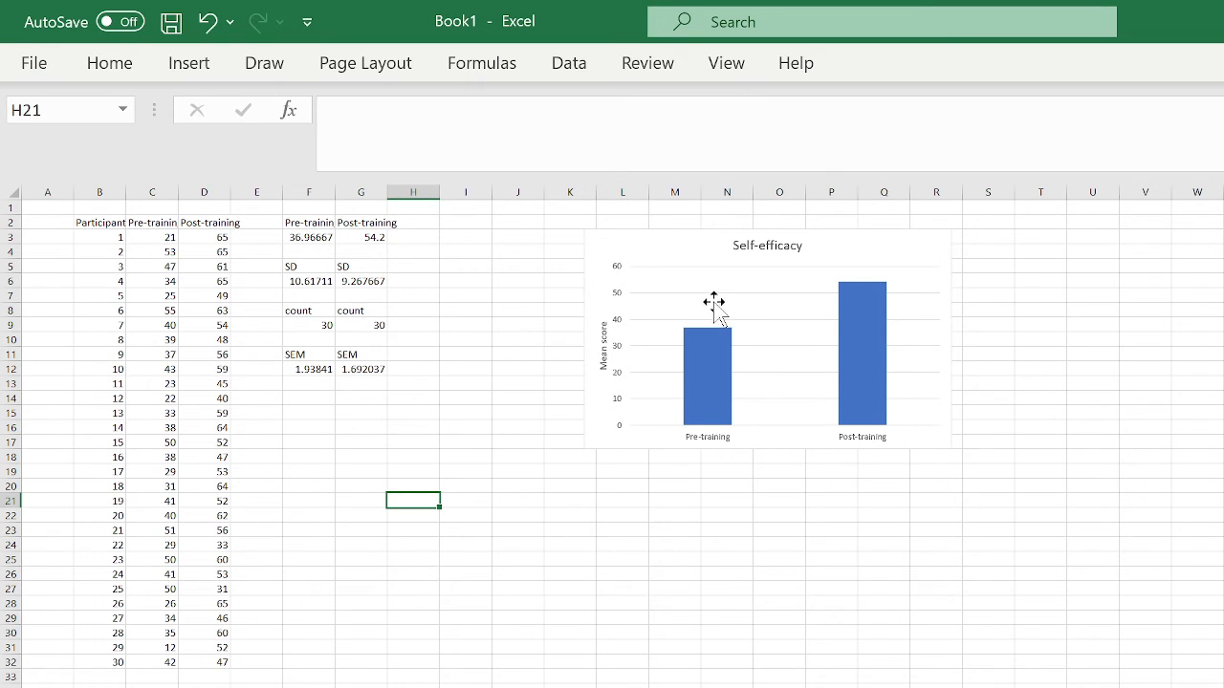
- Add error bars to the Self-efficacy chart and open their More Options settings
left_click(905, 254)
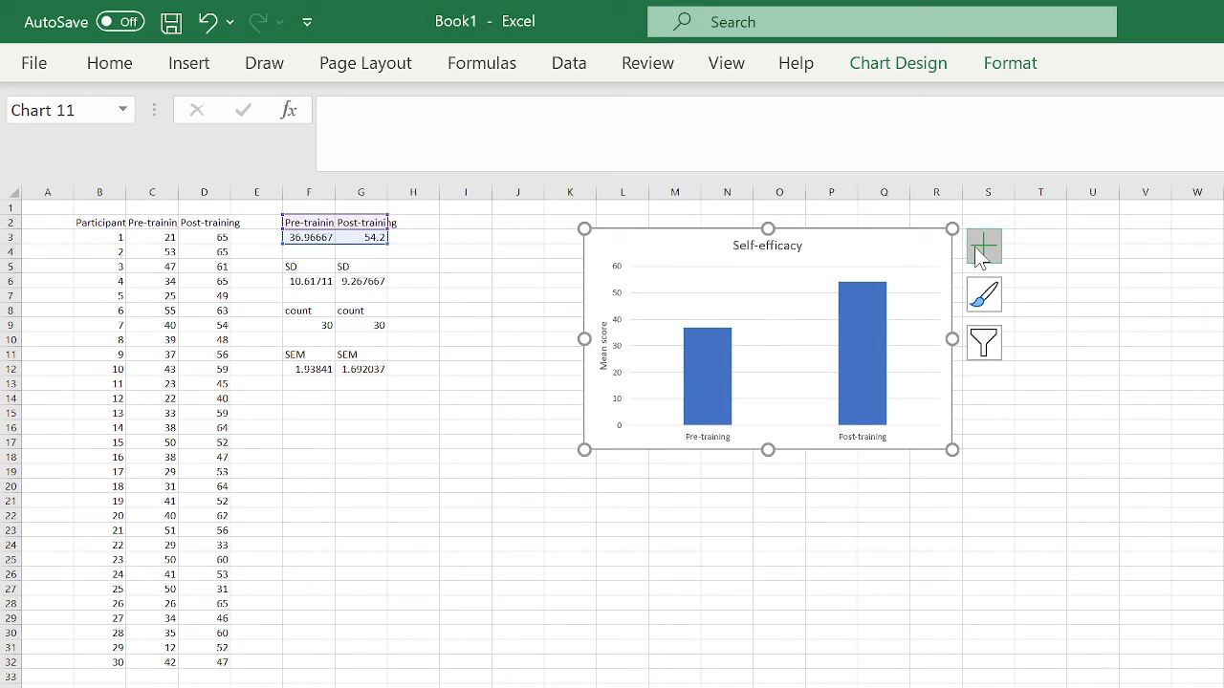
left_click(982, 250)
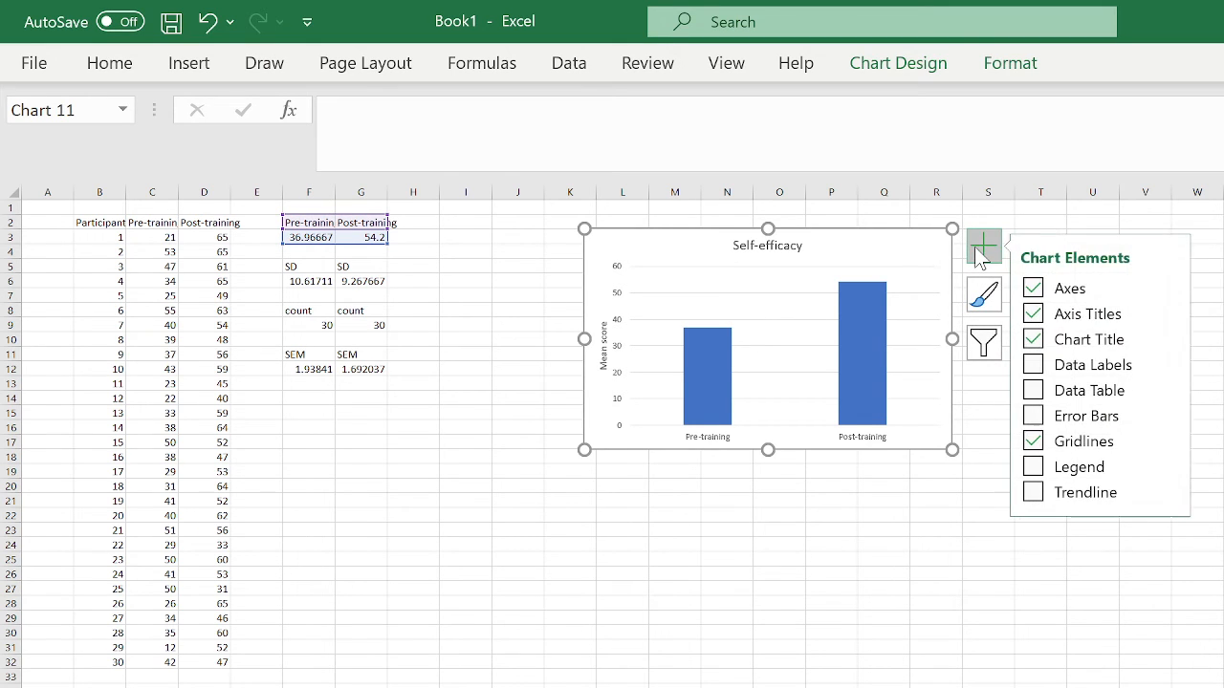
left_click(1038, 421)
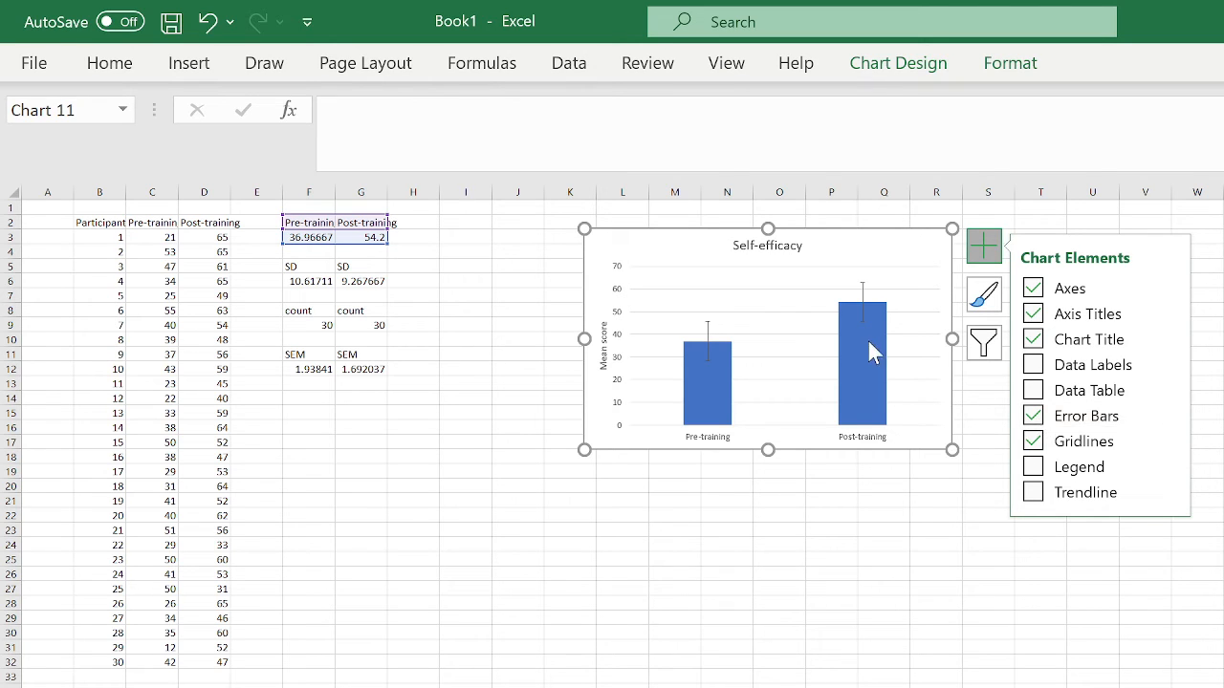
left_click(1166, 416)
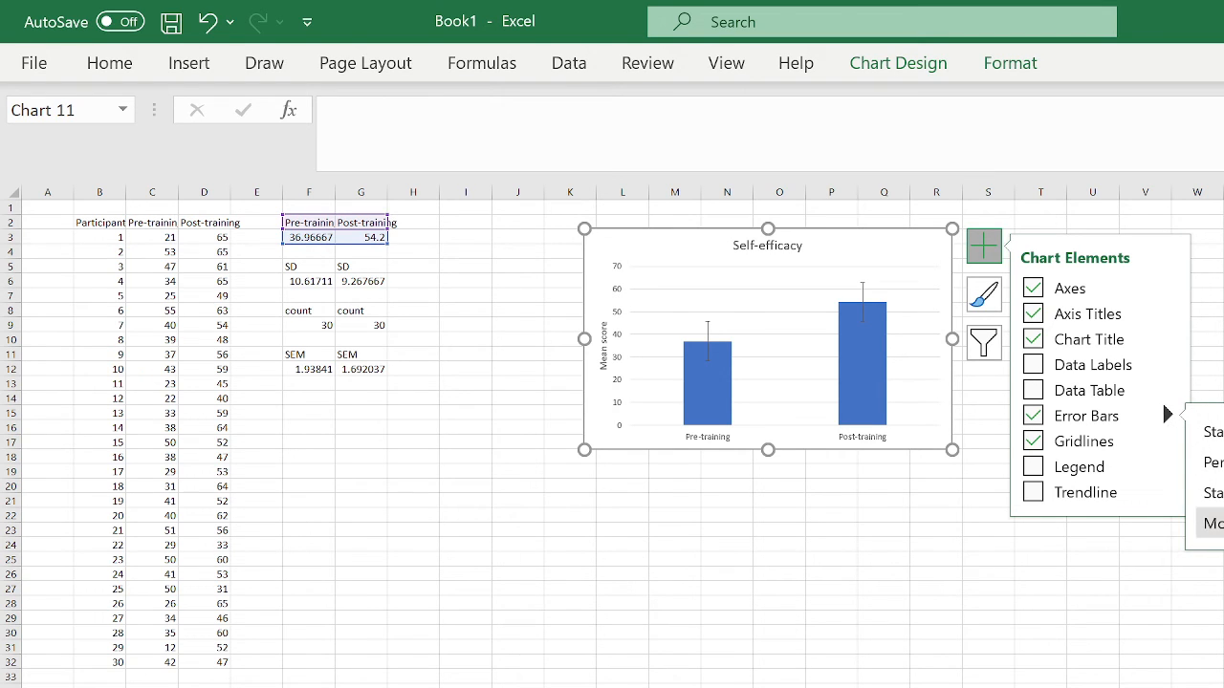
left_click(1216, 523)
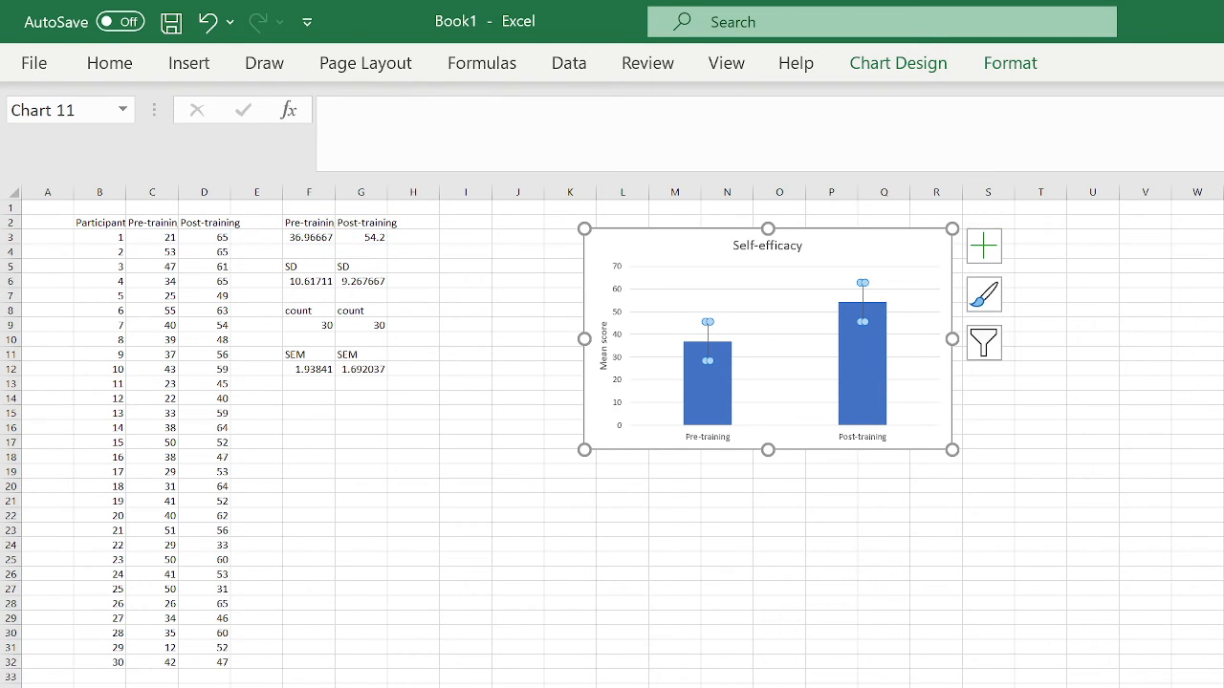
left_click(986, 252)
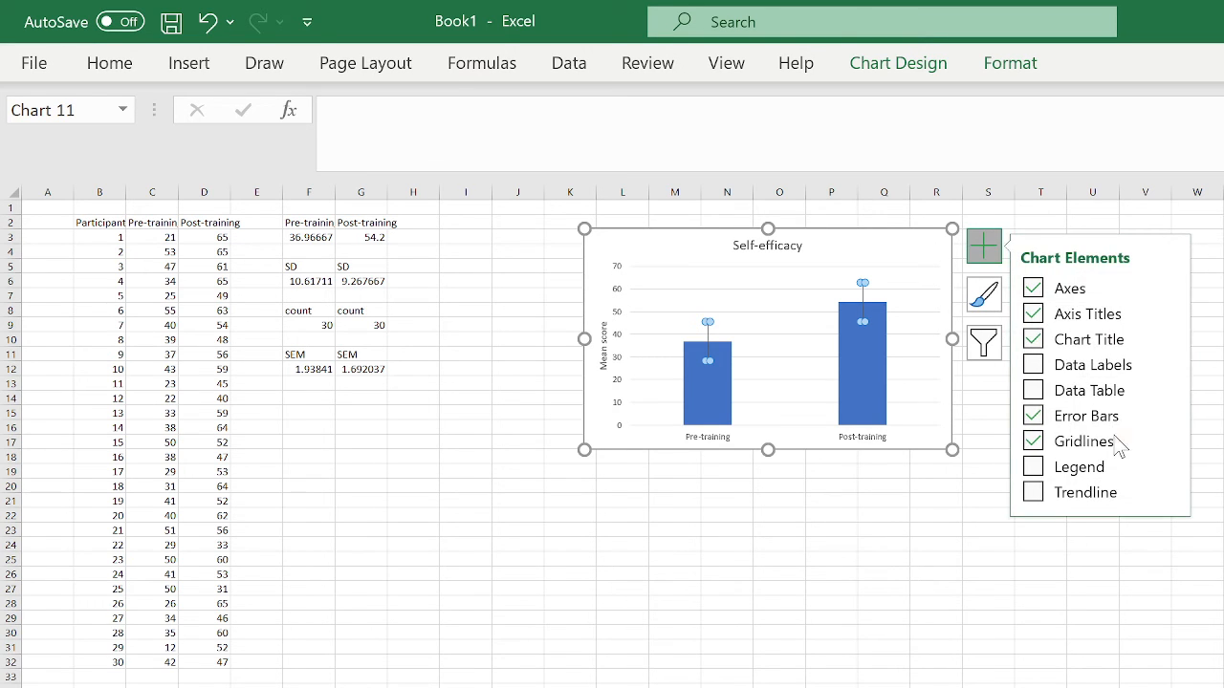
mouse_move(1164, 411)
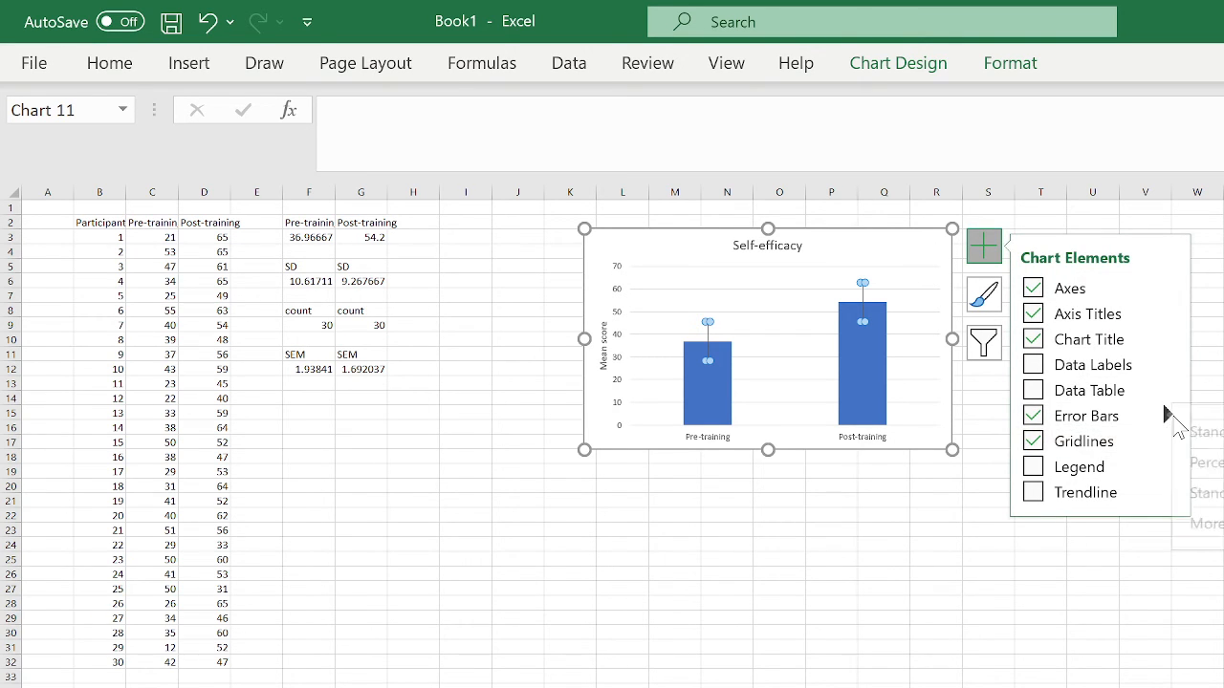
left_click(1214, 524)
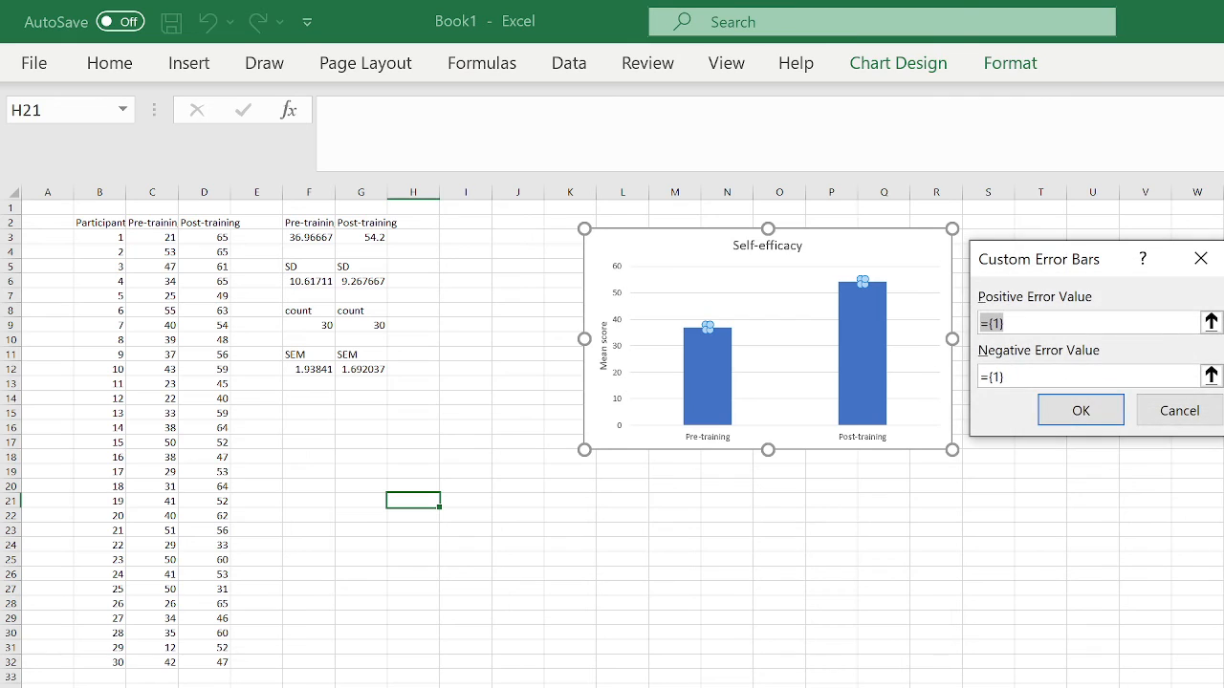
- Set both positive and negative custom error values to =Sheet2!$F$12:$G$12 and confirm
left_click(1211, 323)
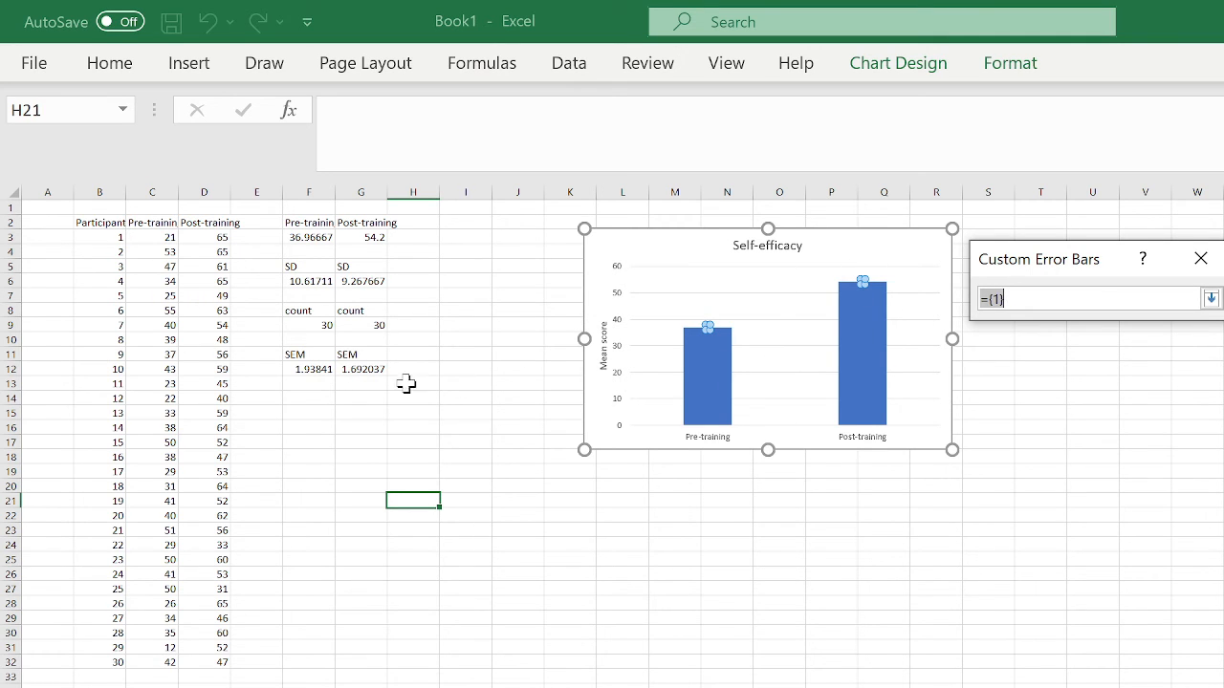
left_click_drag(309, 369, 343, 370)
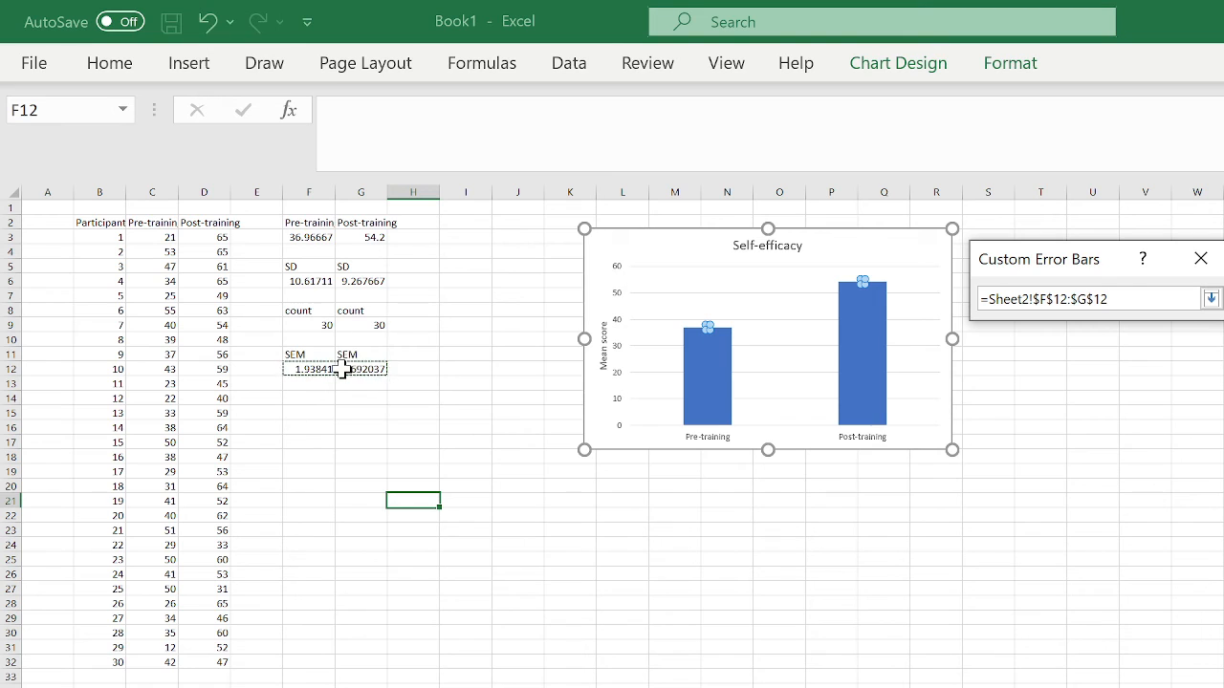
left_click(1211, 298)
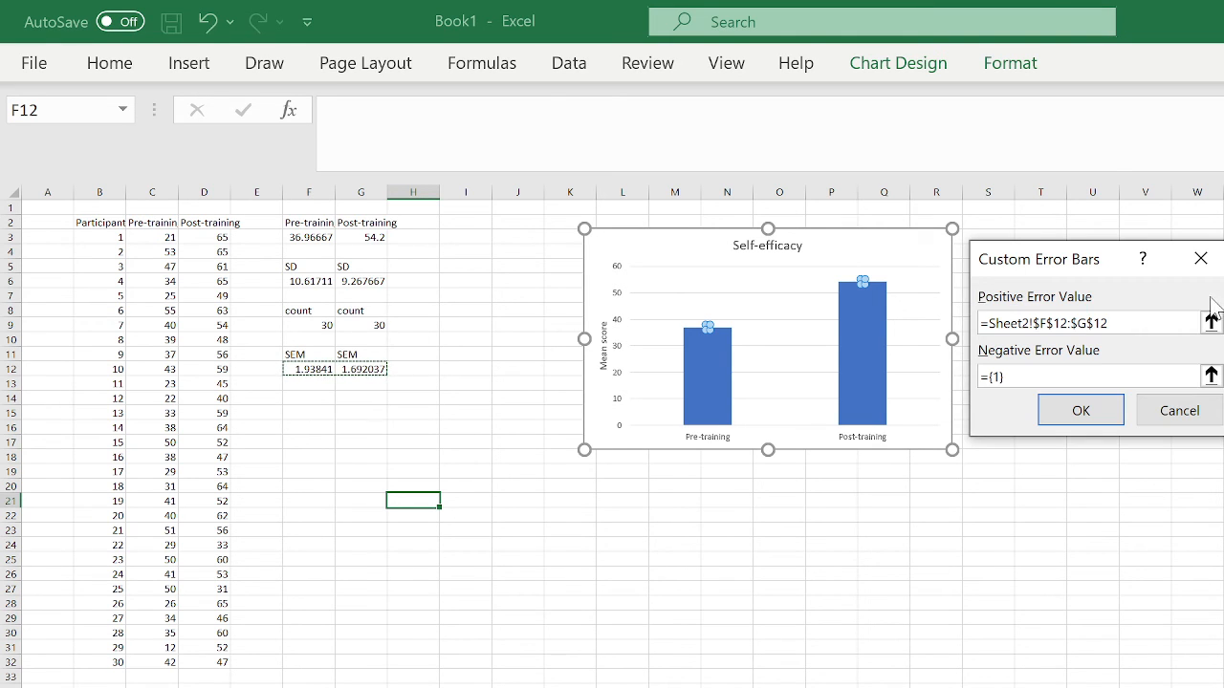
left_click(1210, 375)
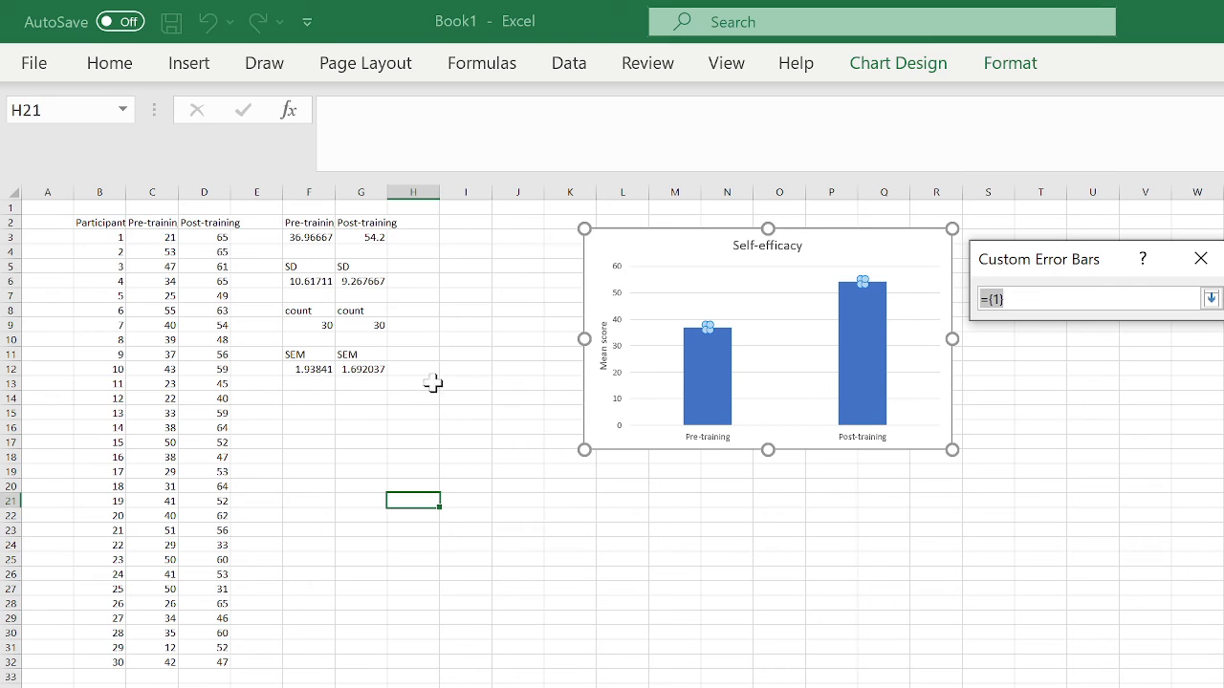
left_click_drag(316, 370, 349, 375)
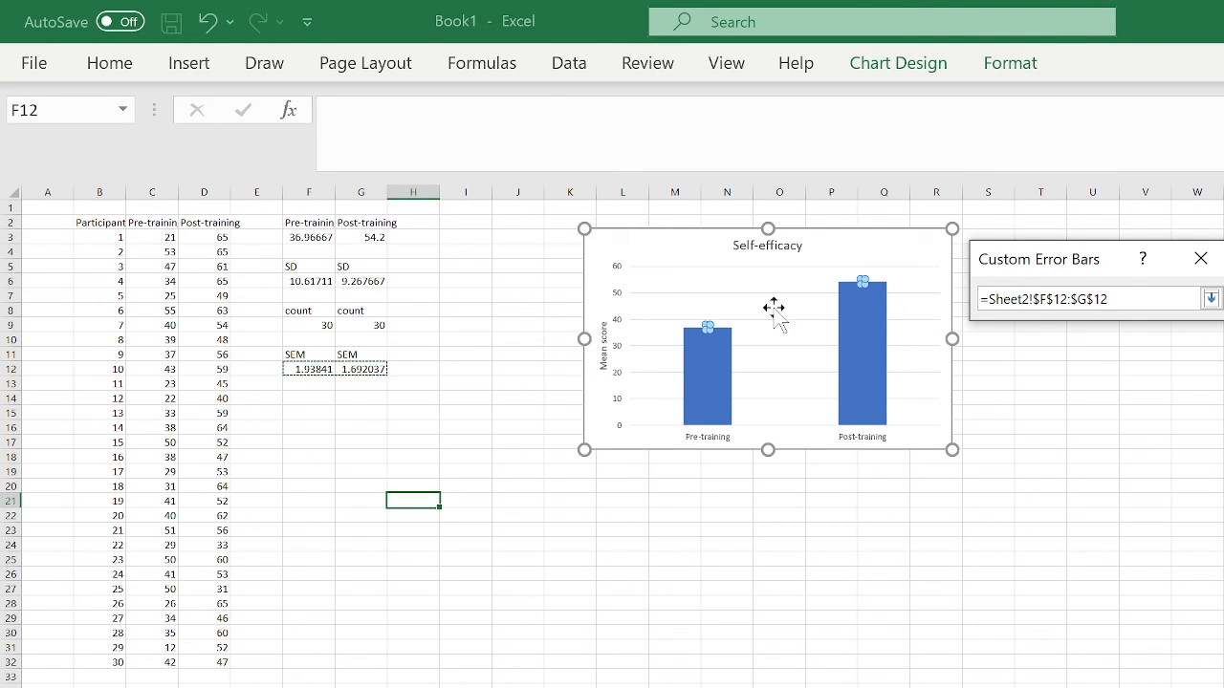
left_click(1210, 300)
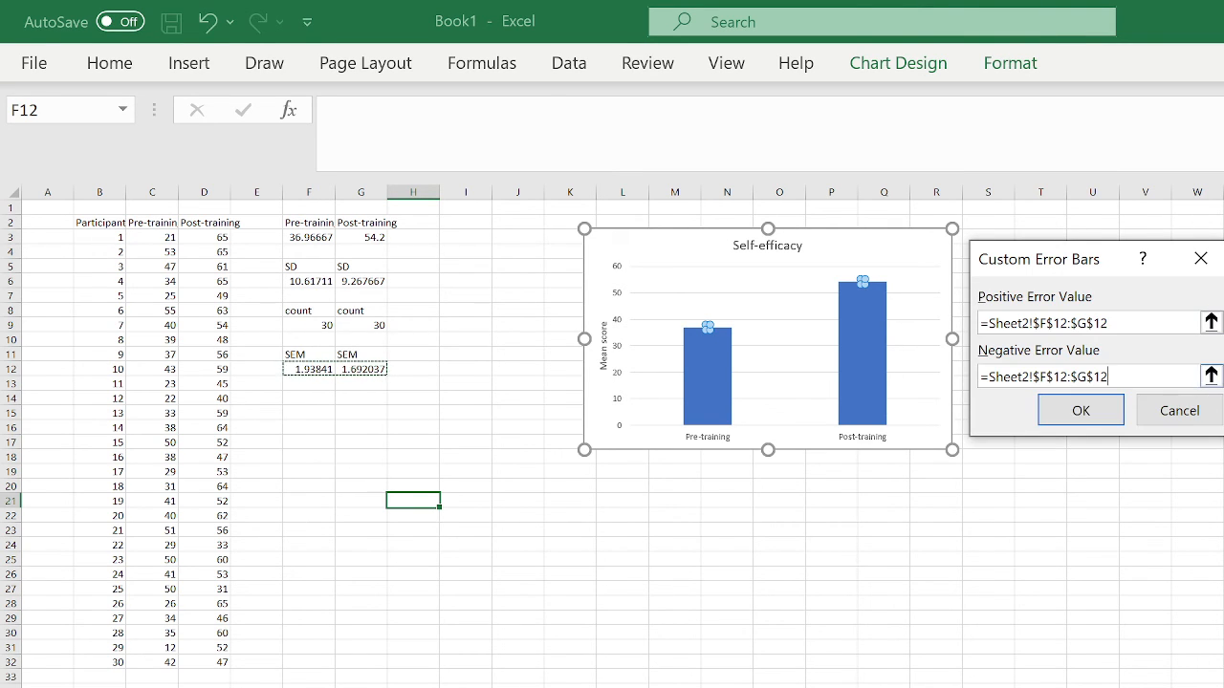
left_click(1079, 410)
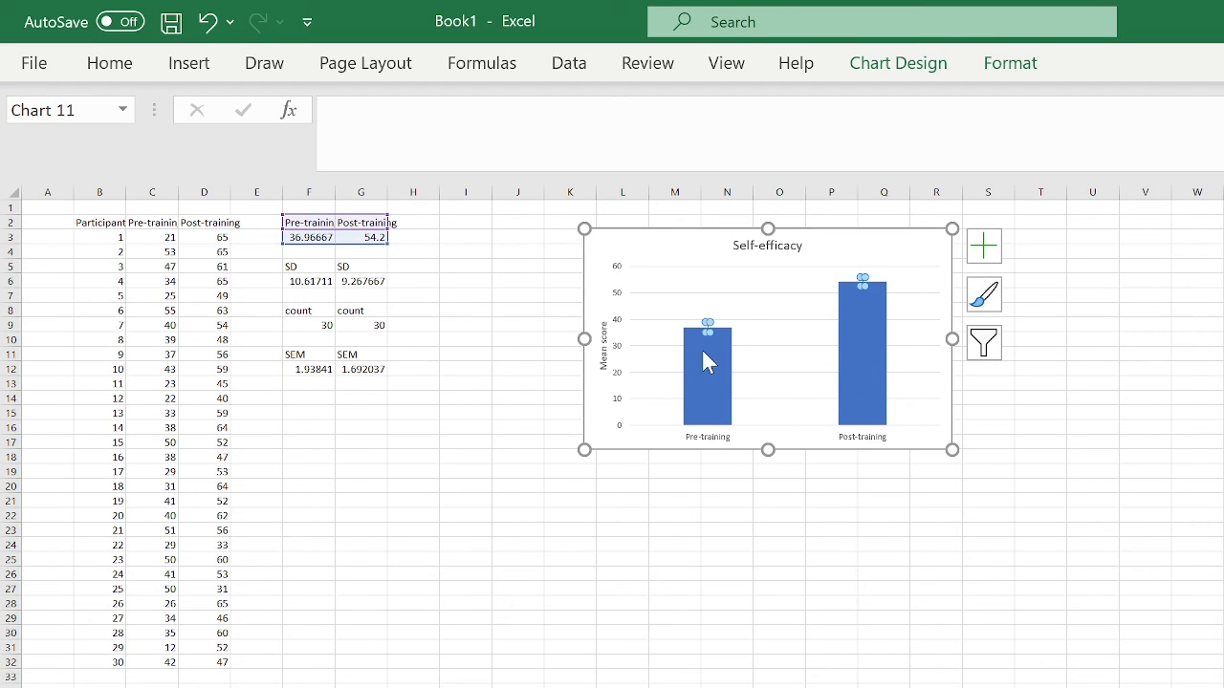
- Enlarge the Self-efficacy chart by dragging its corner down and to the right
left_click(496, 268)
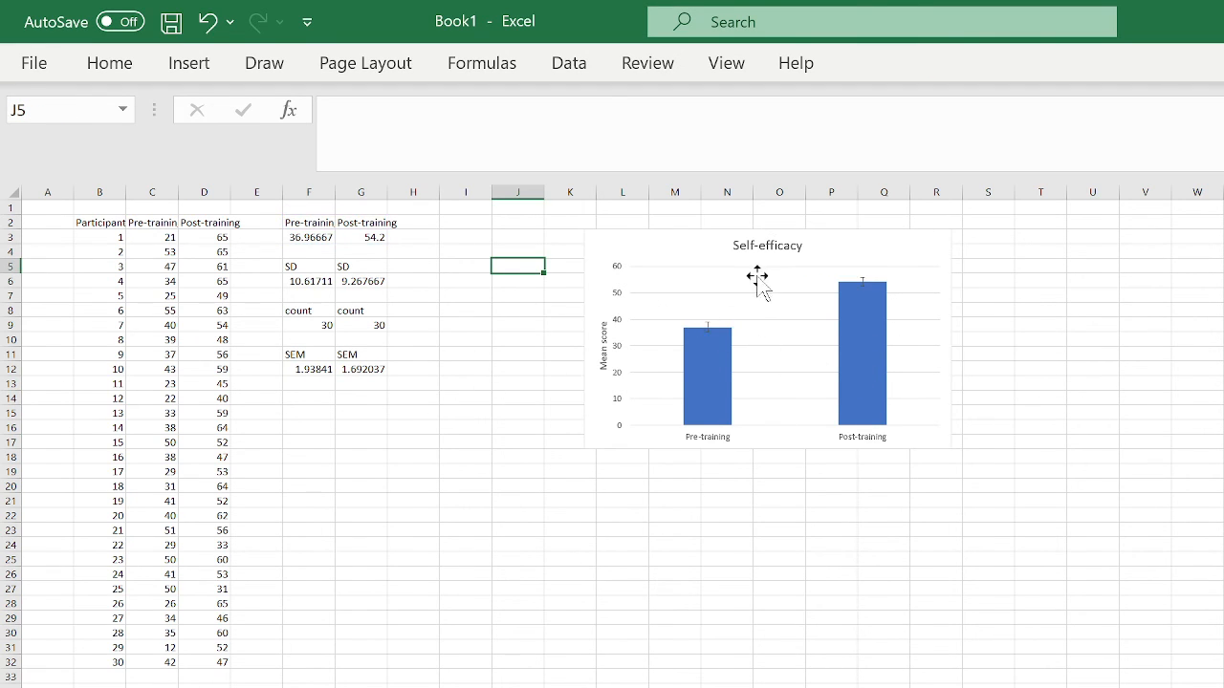
left_click(797, 323)
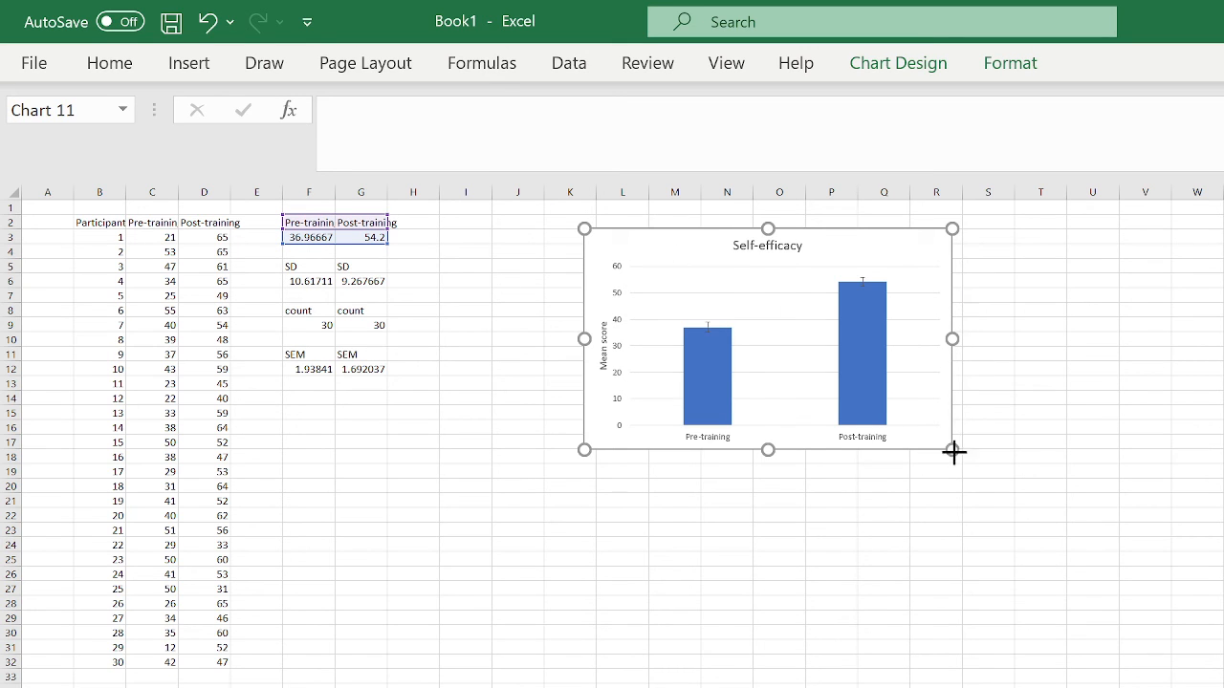
left_click_drag(952, 450, 986, 492)
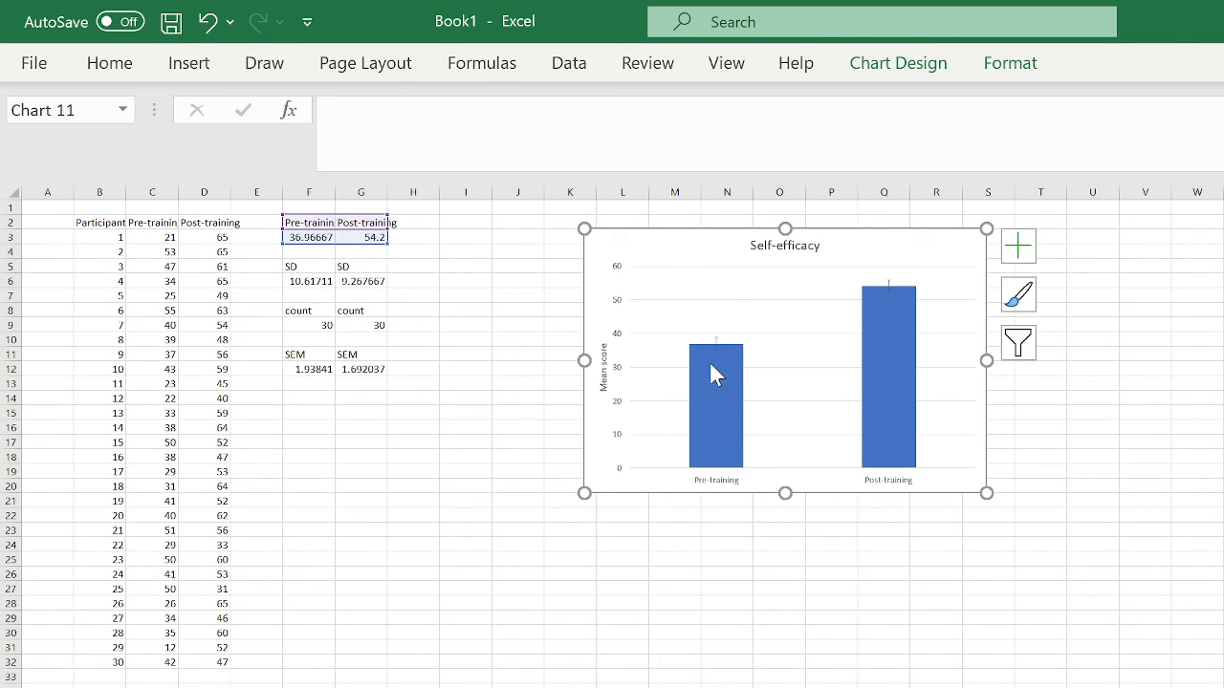
- Select the chart's SEM error bars, then reselect the bar series
mouse_move(711, 364)
left_click(716, 344)
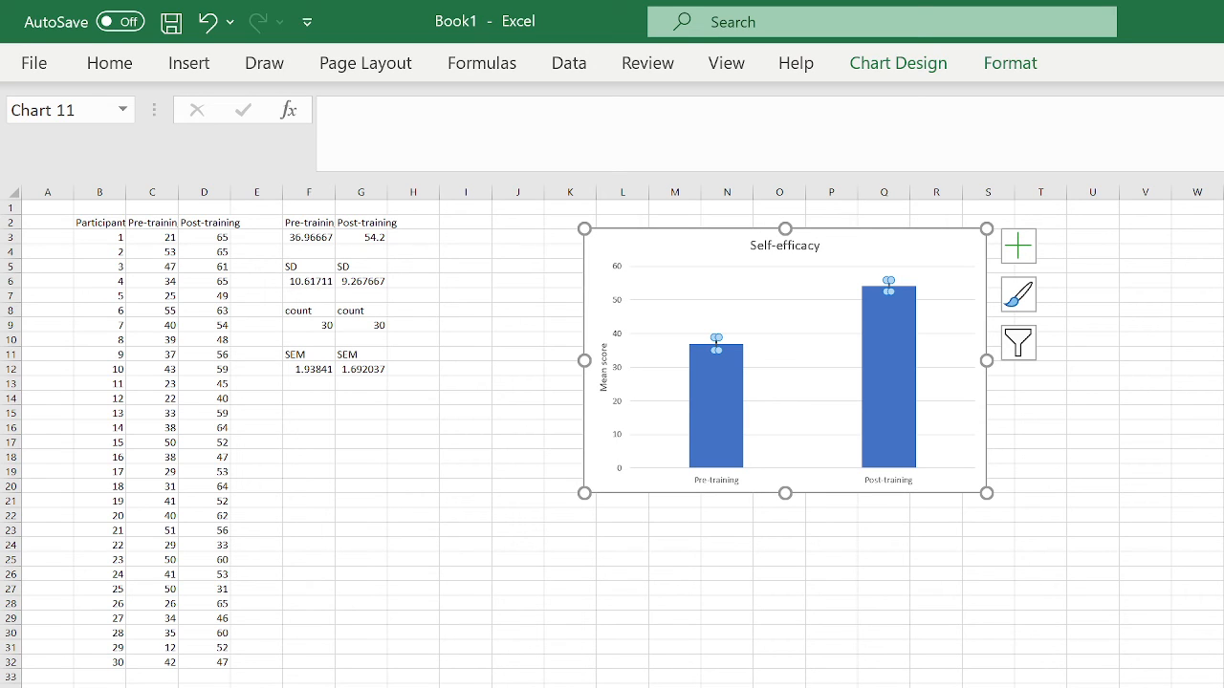
left_click(1192, 516)
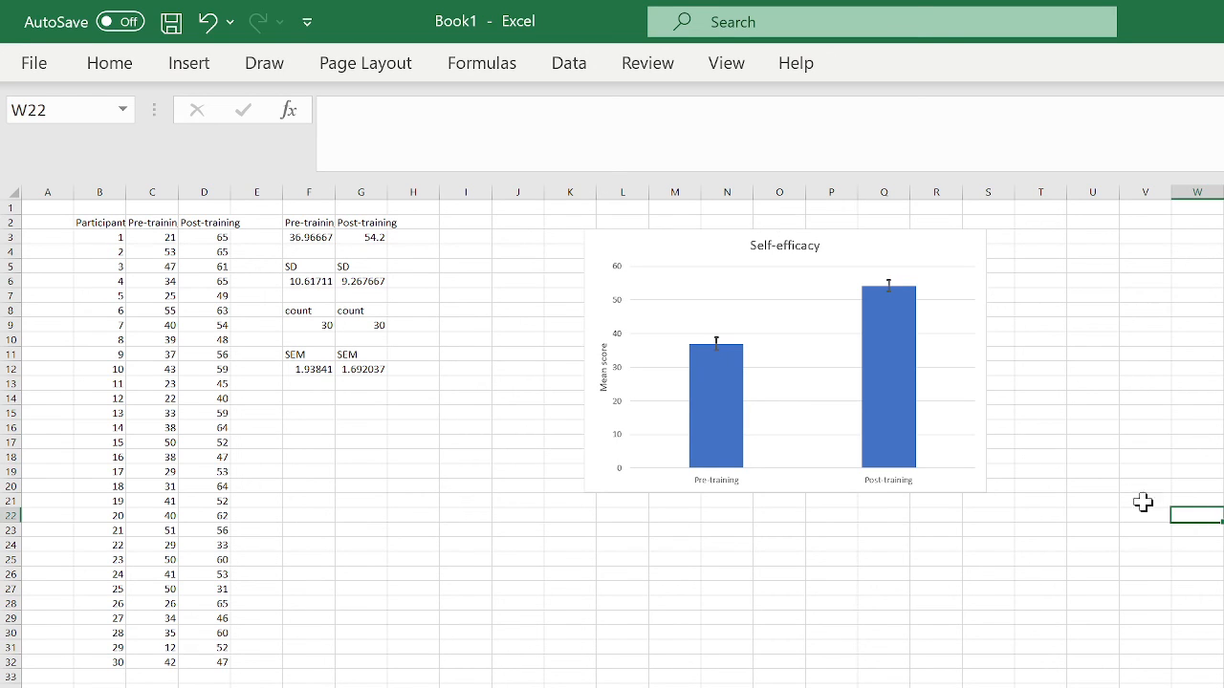
left_click(914, 419)
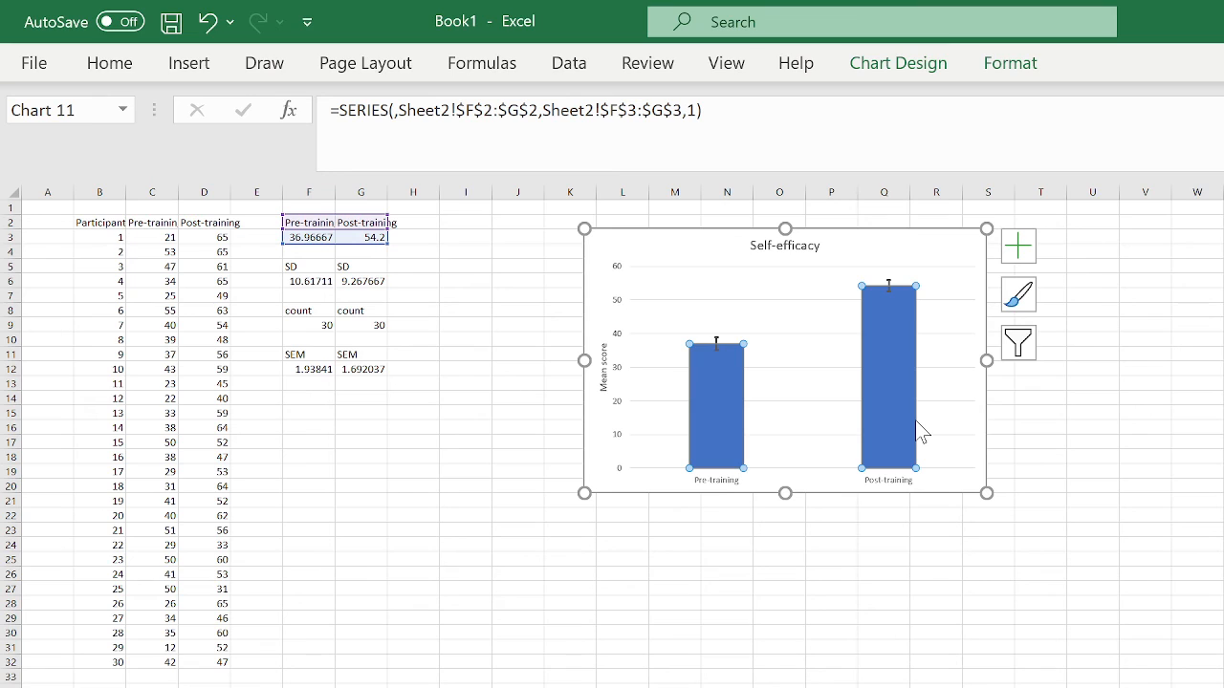
left_click(915, 420)
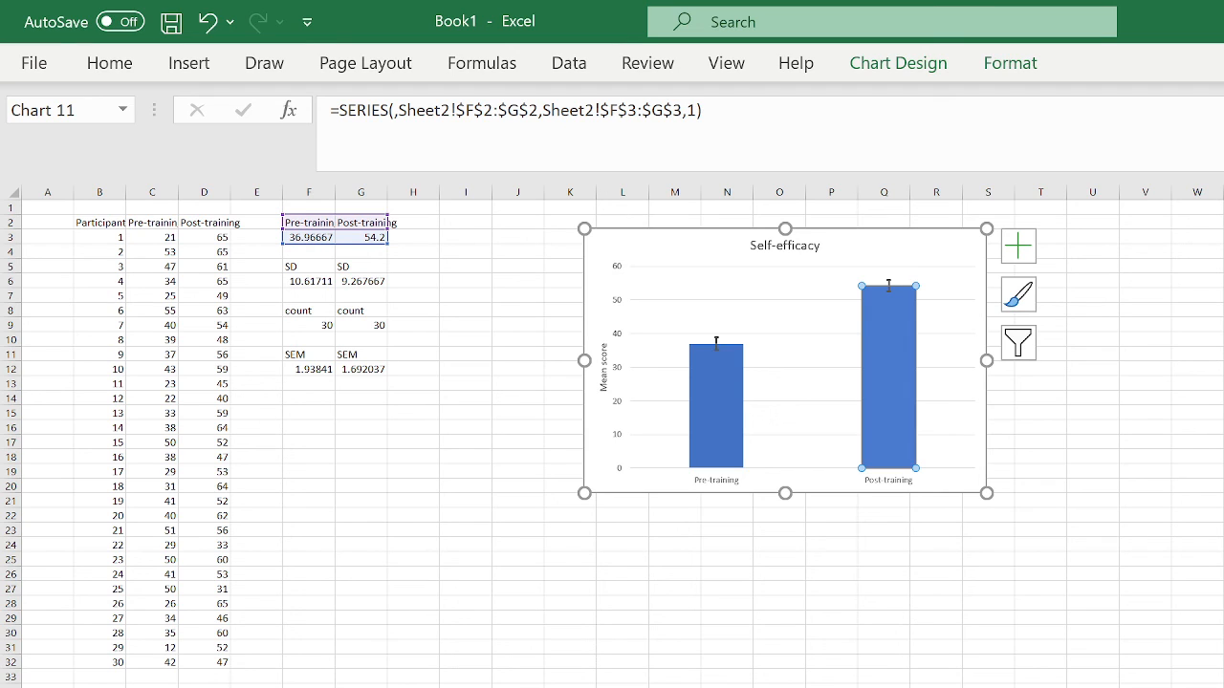
left_click(1210, 544)
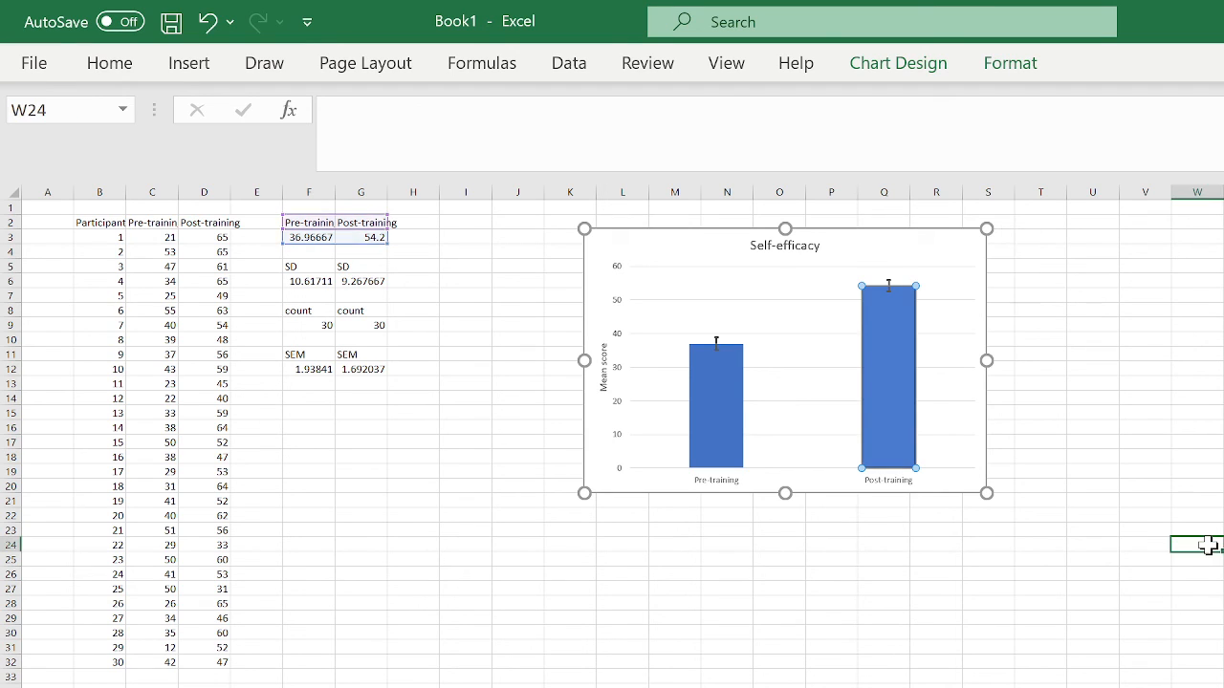
left_click(715, 398)
left_click(714, 399)
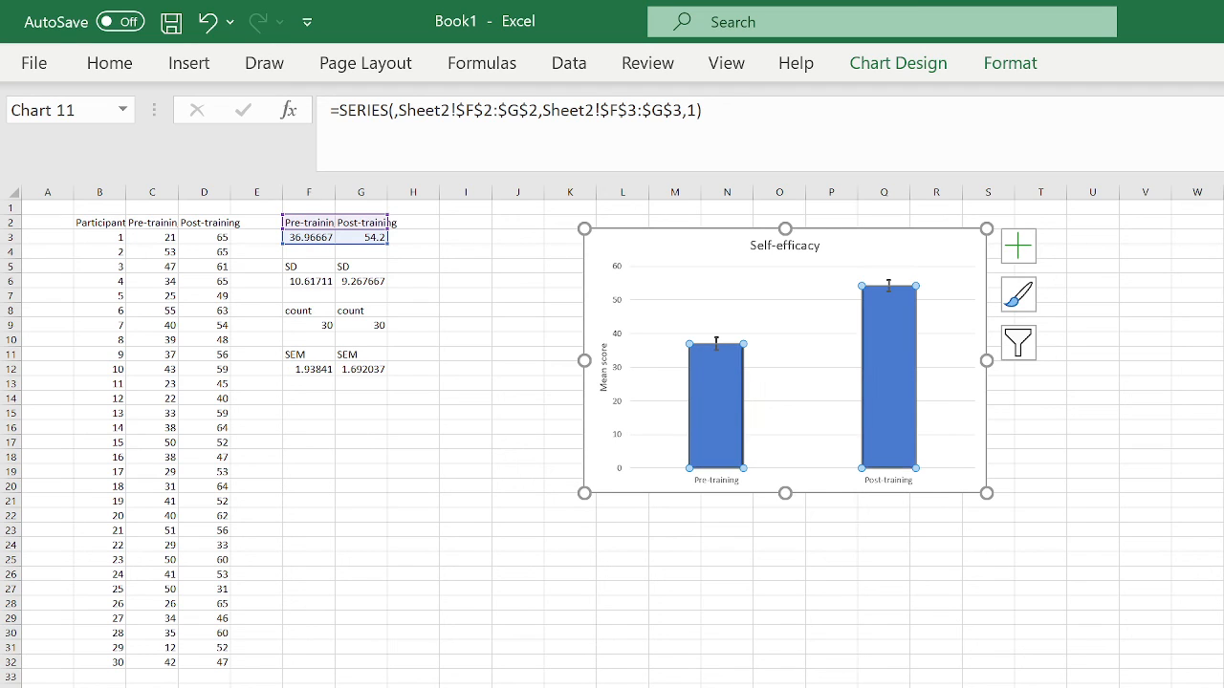
- Fill both mean bars with light green
left_click(1096, 586)
left_click(721, 368)
right_click(724, 375)
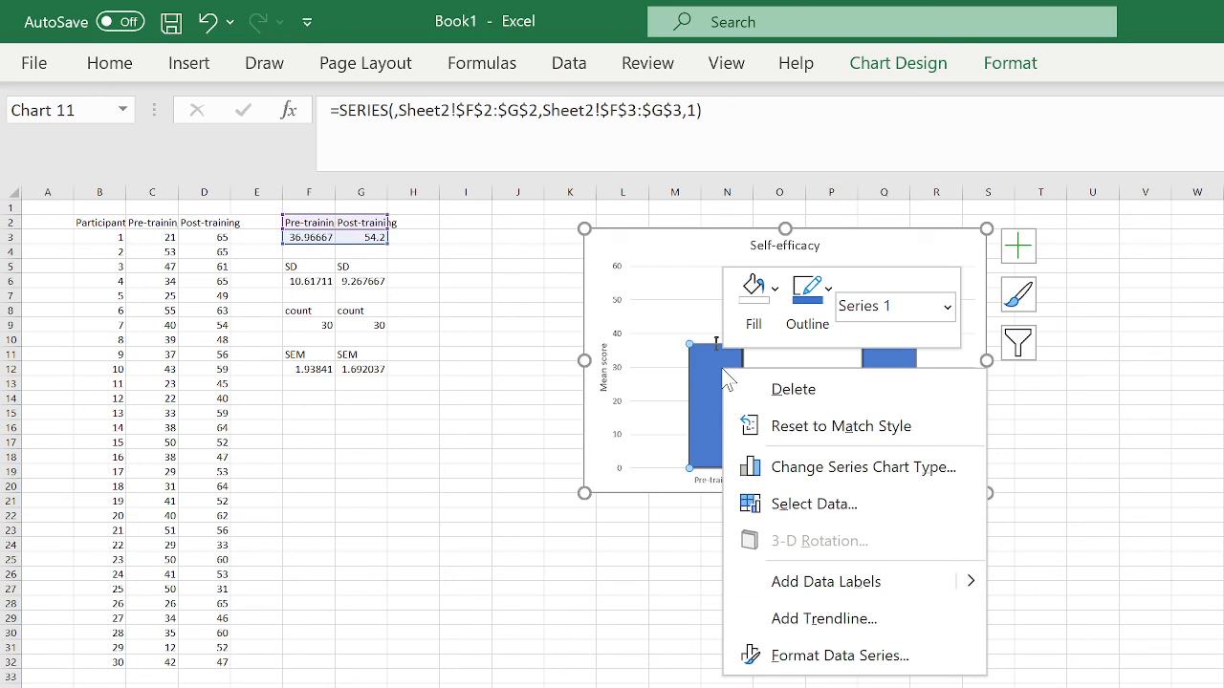
left_click(772, 298)
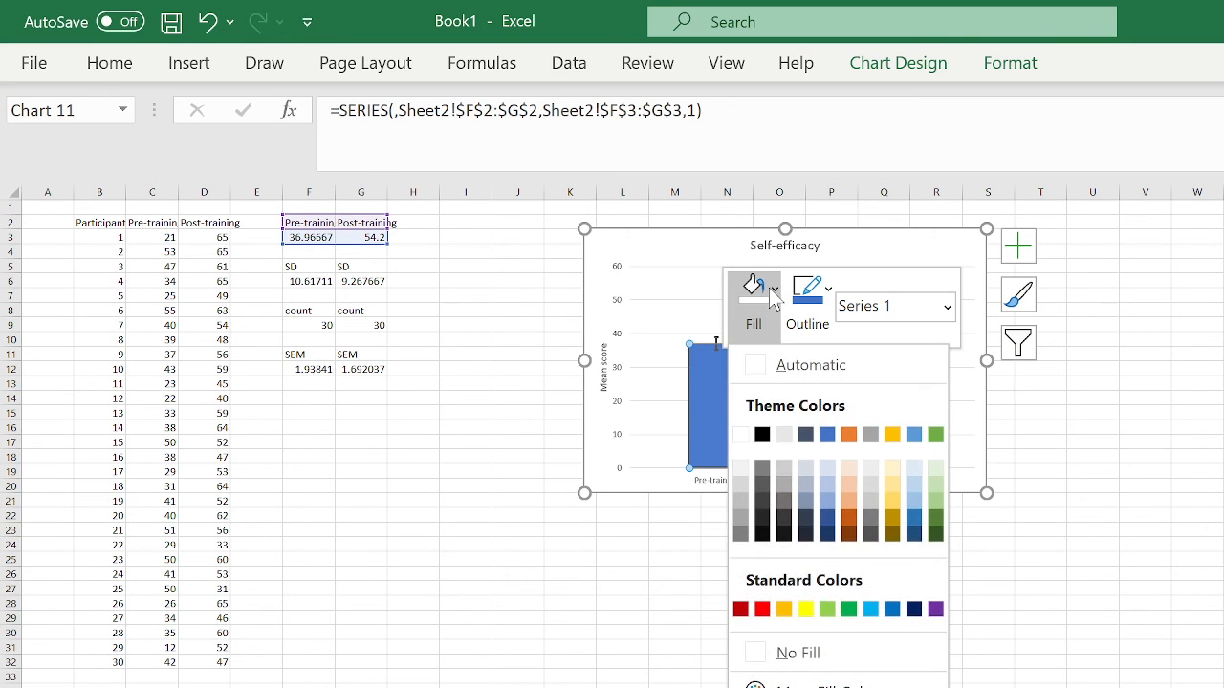
left_click(827, 608)
- Recolour only the Post-training bar light blue
left_click(876, 407)
right_click(875, 407)
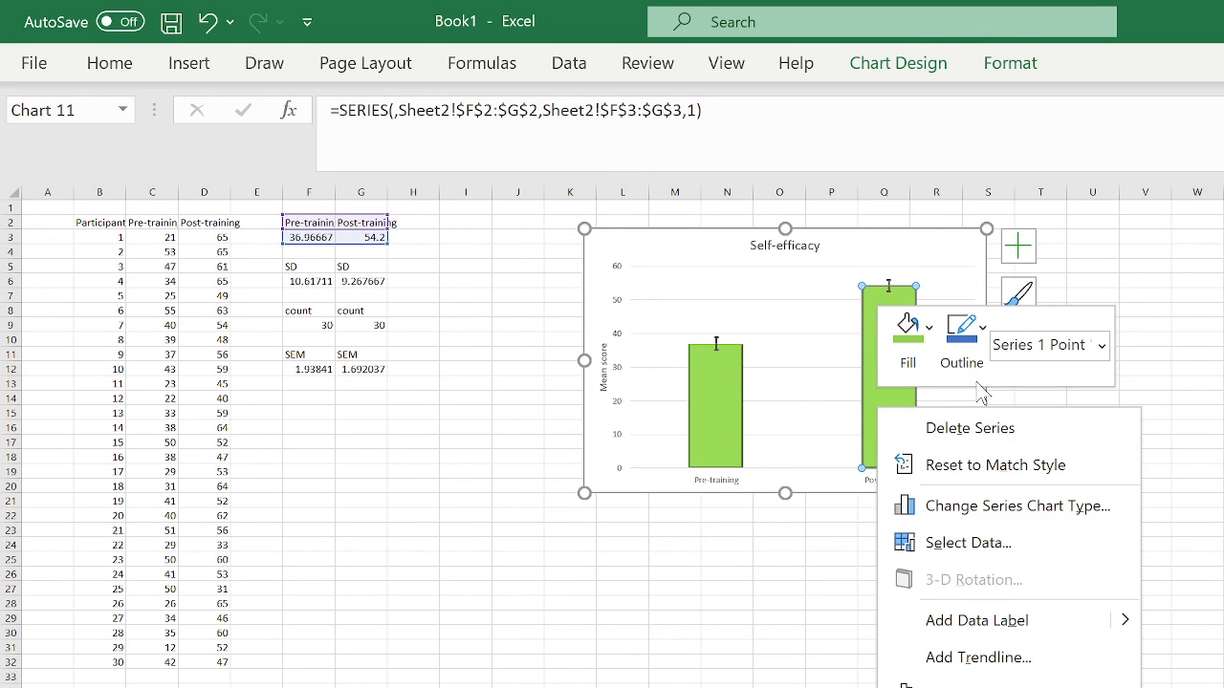
left_click(925, 335)
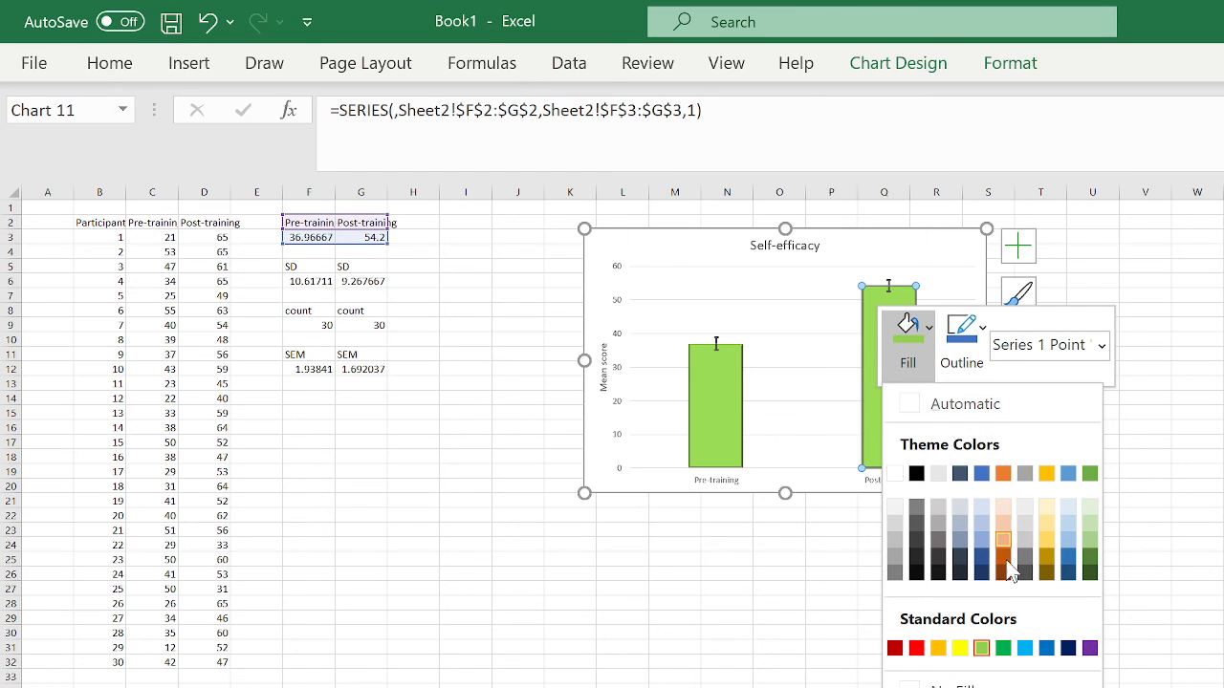
left_click(1024, 648)
left_click(1079, 559)
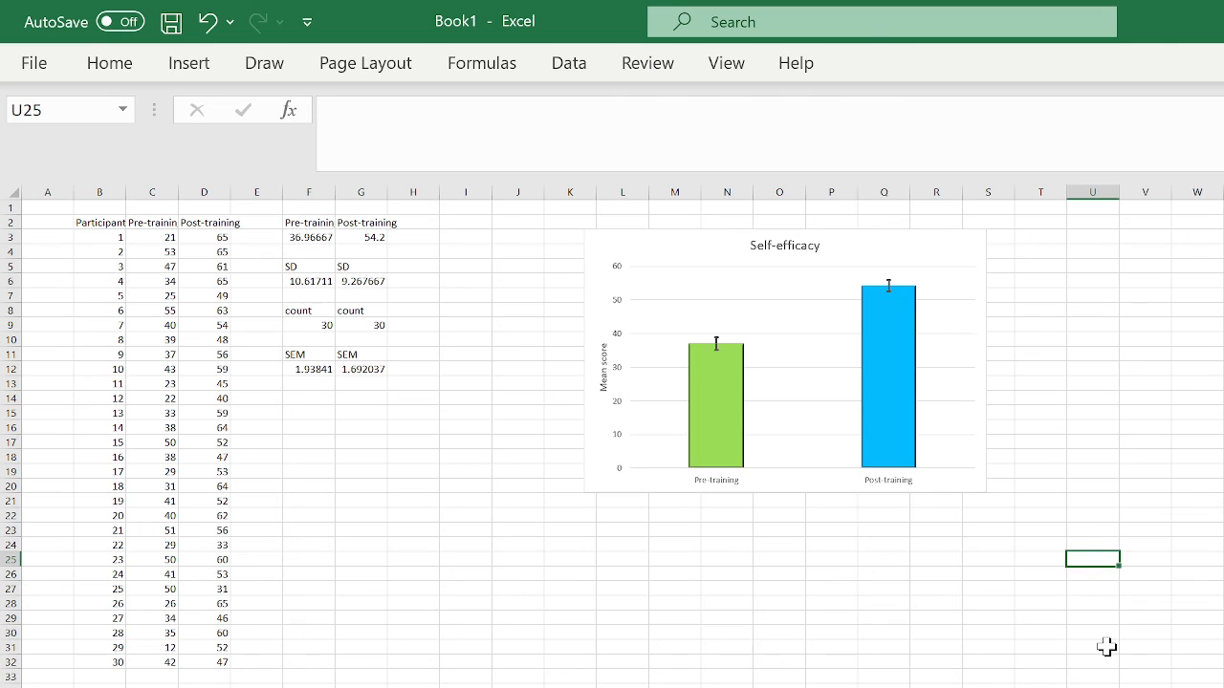